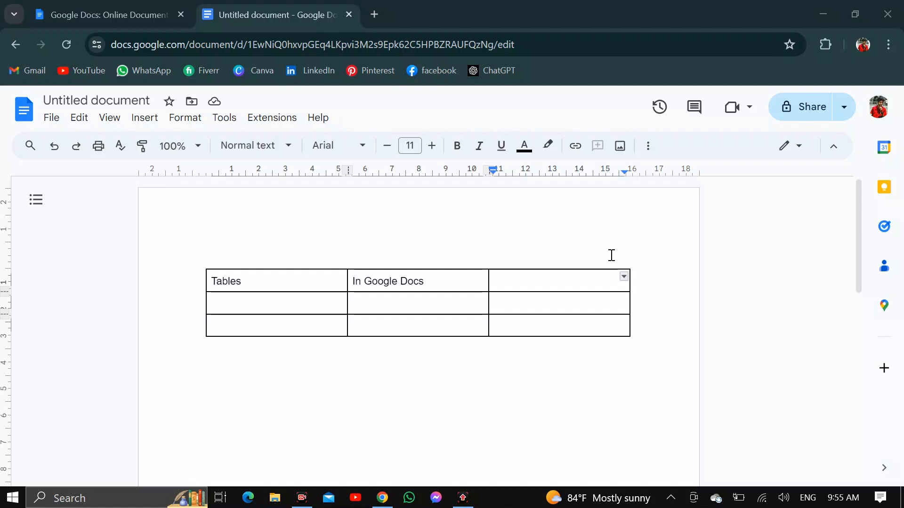
Insert a 4 x 4 table on the line below the existing three-column table
{"action": "left_click", "coordinate": [212, 359]}
{"action": "left_click", "coordinate": [212, 359]}
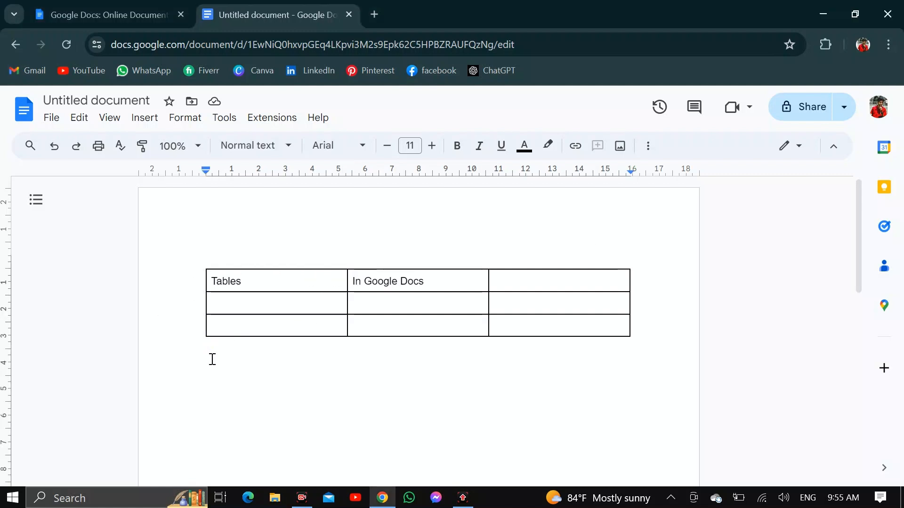
{"action": "left_click", "coordinate": [158, 122]}
{"action": "mouse_move", "coordinate": [196, 165]}
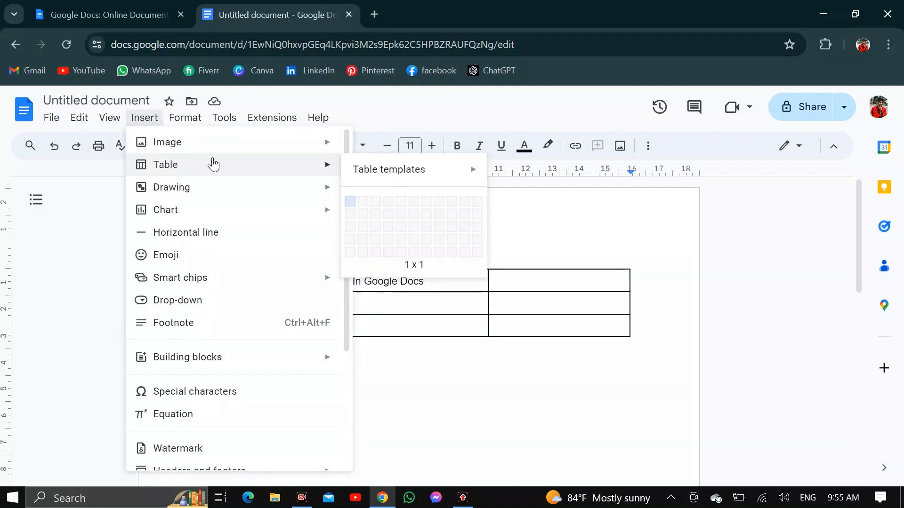
{"action": "left_click", "coordinate": [390, 238]}
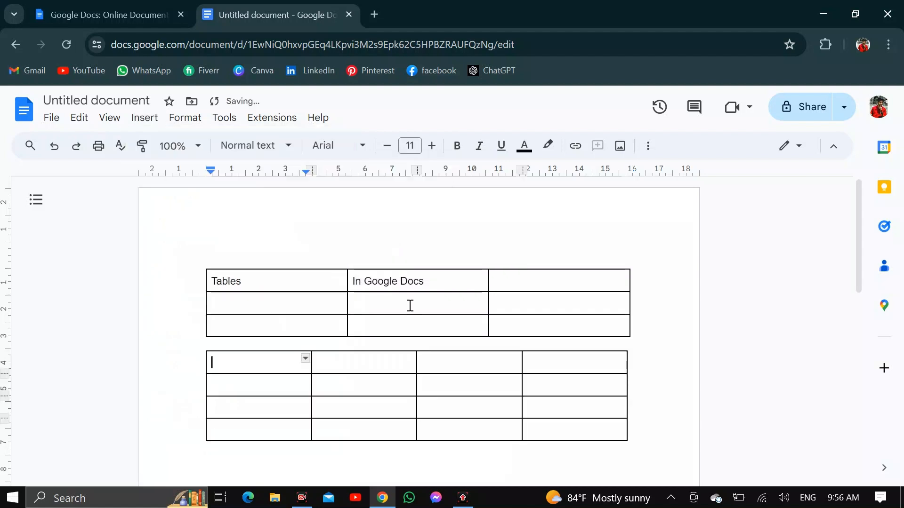
Move the cursor cell by cell across the first row of the four-column table and back to its first cell
{"action": "scroll", "coordinate": [429, 374], "scroll_direction": "down", "scroll_amount": 1}
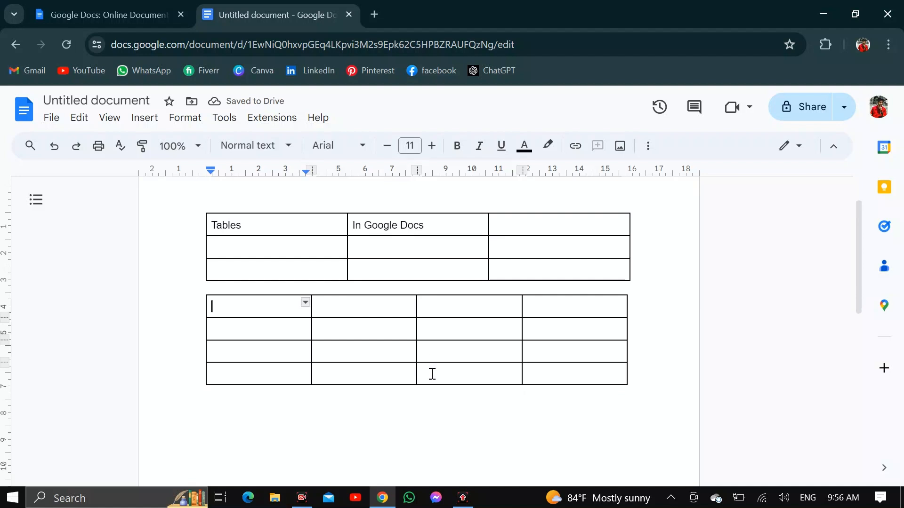
{"action": "left_click", "coordinate": [567, 313]}
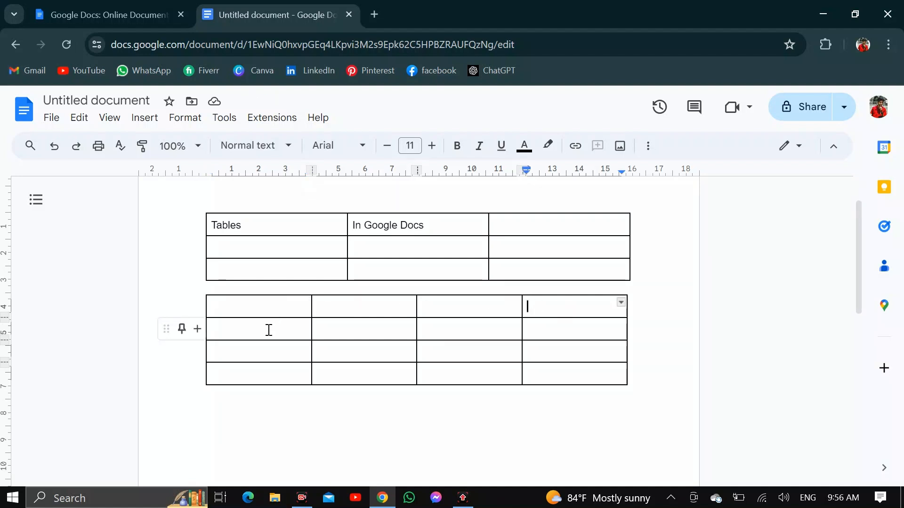
{"action": "left_click", "coordinate": [244, 311]}
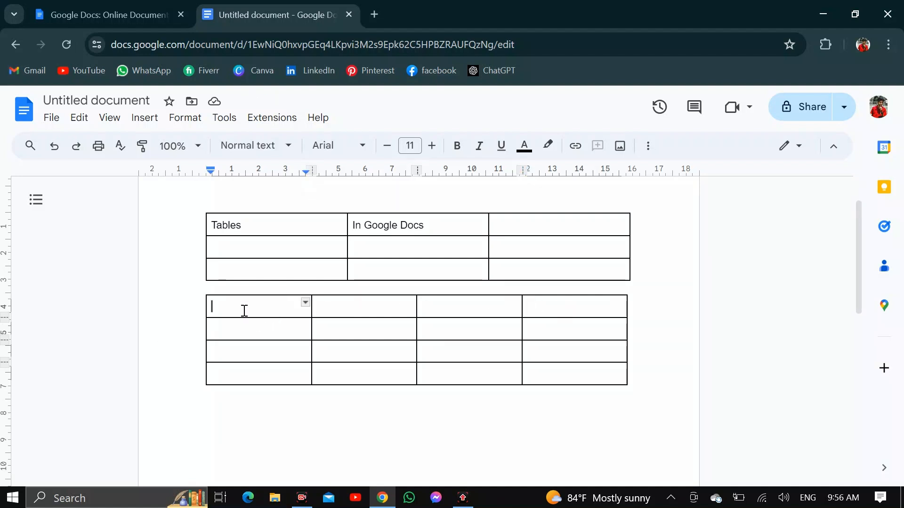
{"action": "key", "text": "Tab"}
{"action": "key", "text": "Tab"}
{"action": "key", "text": "Tab"}
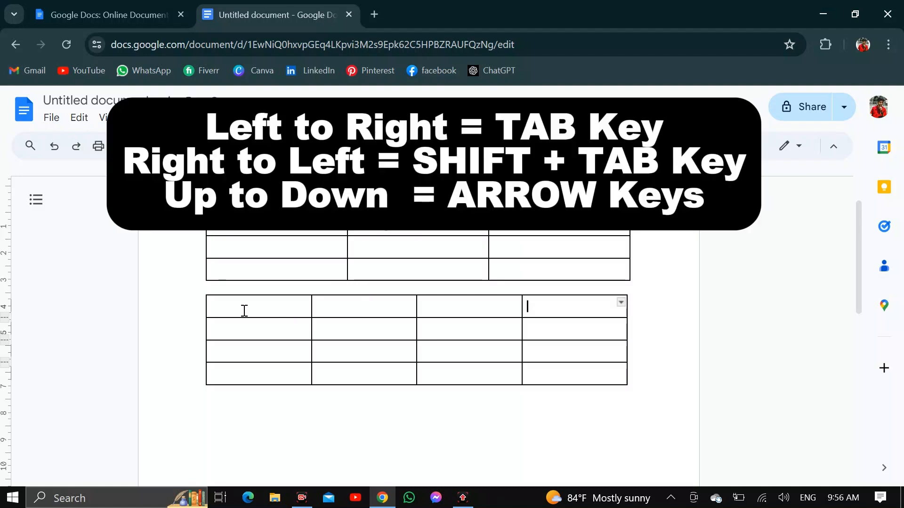
{"action": "key", "text": "shift+Tab"}
{"action": "key", "text": "shift+Tab"}
{"action": "key", "text": "shift+Tab"}
Move the cursor down the first column, across the last row, up one row, and back to the third row's first cell
{"action": "key", "text": "Down"}
{"action": "key", "text": "Down"}
{"action": "key", "text": "Down"}
{"action": "key", "text": "Tab"}
{"action": "key", "text": "Tab"}
{"action": "key", "text": "Tab"}
{"action": "key", "text": "Up"}
{"action": "key", "text": "shift+Tab"}
{"action": "key", "text": "shift+Tab"}
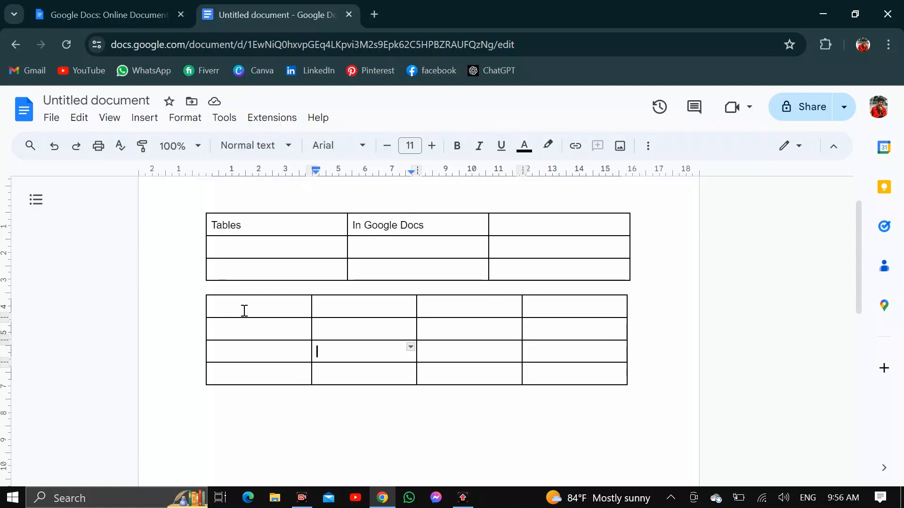
{"action": "key", "text": "shift+Tab"}
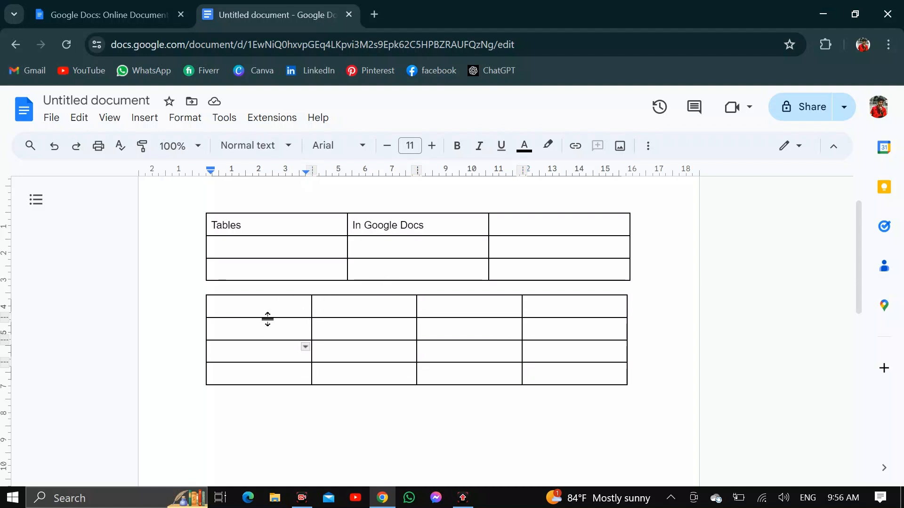
Adjust the height of the four-column table's first row and slightly widen its first column
{"action": "left_click_drag", "start_coordinate": [268, 319], "coordinate": [276, 345]}
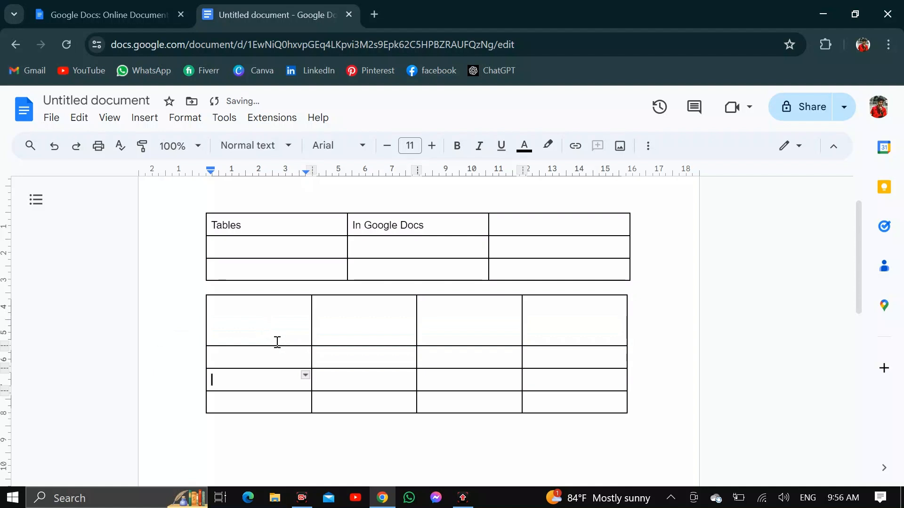
{"action": "left_click_drag", "start_coordinate": [275, 346], "coordinate": [275, 320]}
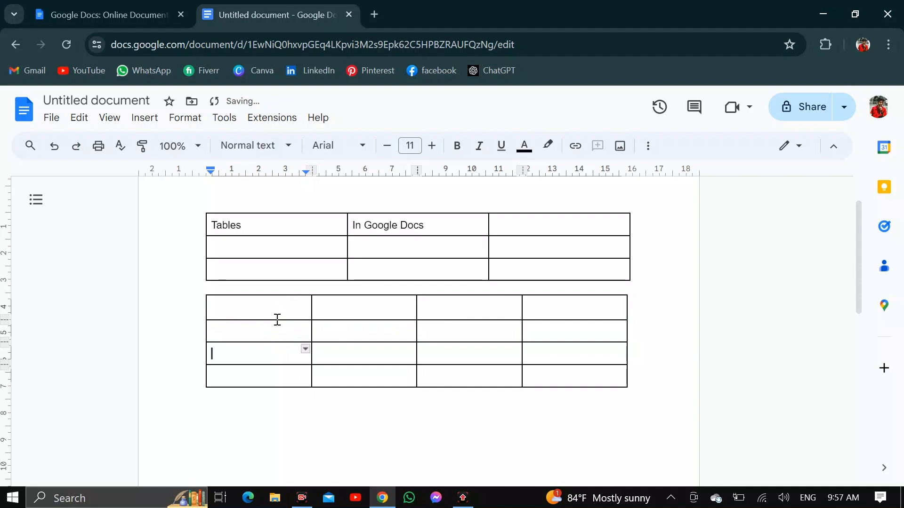
{"action": "mouse_move", "coordinate": [311, 309]}
{"action": "left_mouse_down"}
{"action": "mouse_move", "coordinate": [245, 310]}
{"action": "mouse_move", "coordinate": [318, 310]}
{"action": "left_mouse_up"}
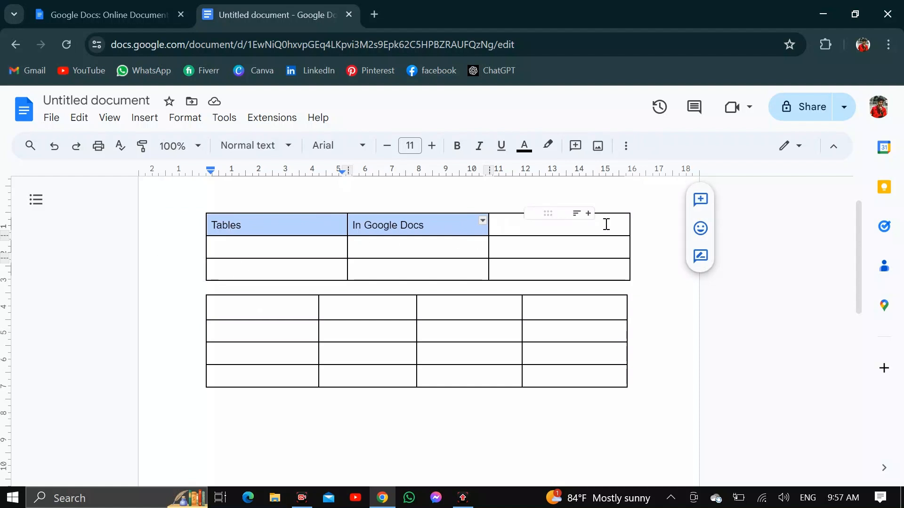
Center-align the contents of all cells in the three-column table
{"action": "left_click_drag", "start_coordinate": [606, 224], "coordinate": [278, 268]}
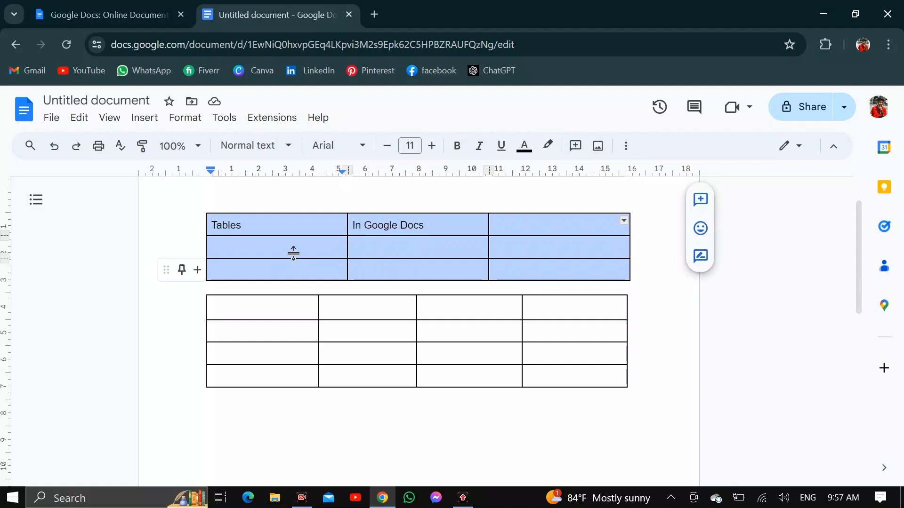
{"action": "left_click", "coordinate": [630, 147]}
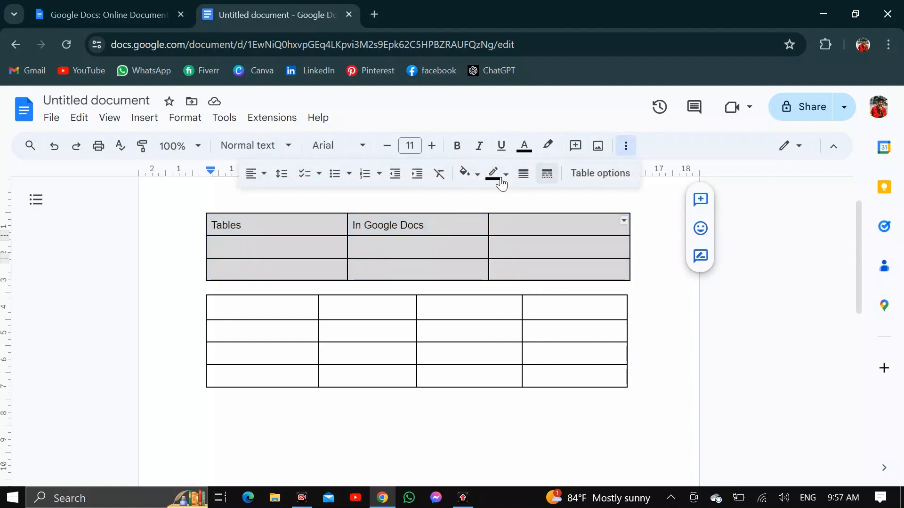
{"action": "left_click", "coordinate": [254, 179]}
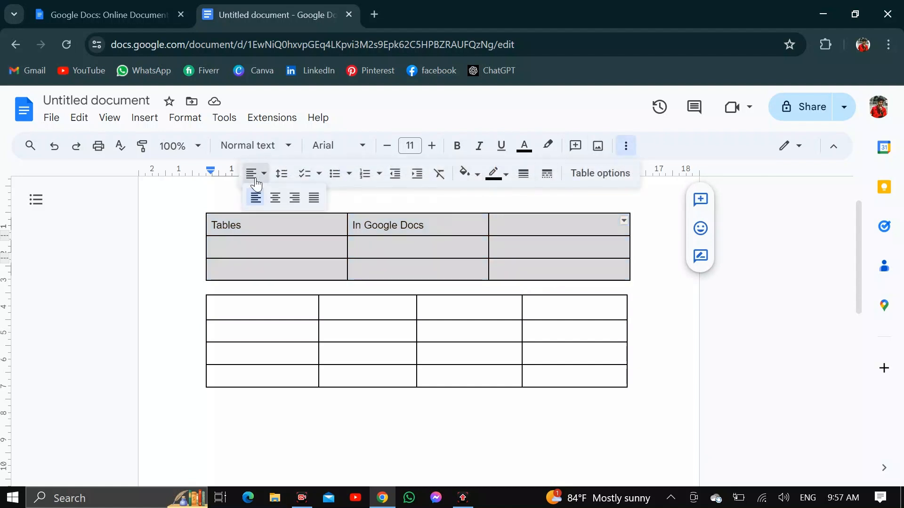
{"action": "left_click", "coordinate": [276, 198]}
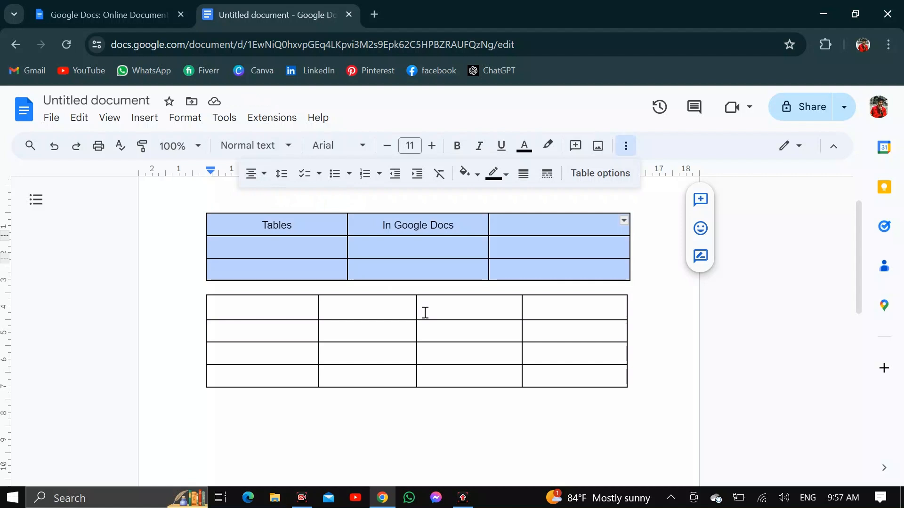
{"action": "left_click", "coordinate": [514, 224]}
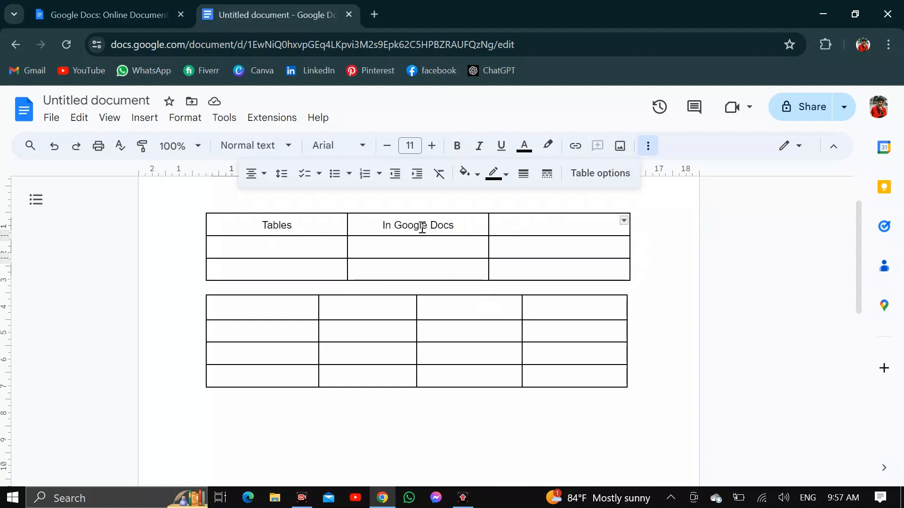
Format the header cells "Tables" and "In Google Docs" in Comic Sans MS at size 14
{"action": "left_click_drag", "start_coordinate": [254, 226], "coordinate": [407, 216]}
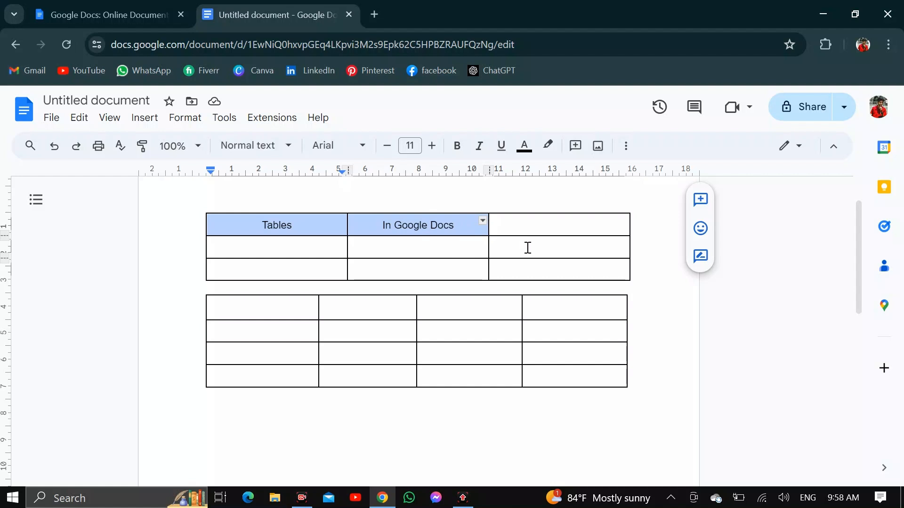
{"action": "left_click", "coordinate": [328, 145]}
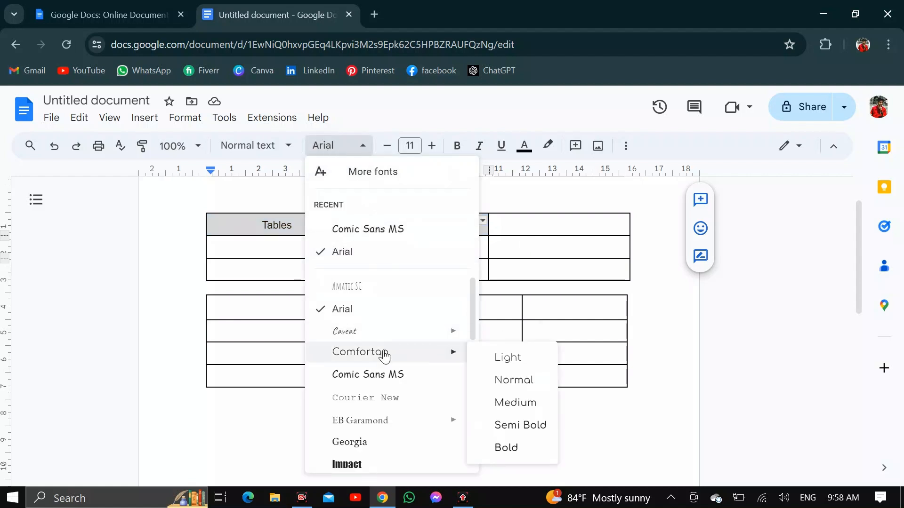
{"action": "left_click", "coordinate": [381, 373]}
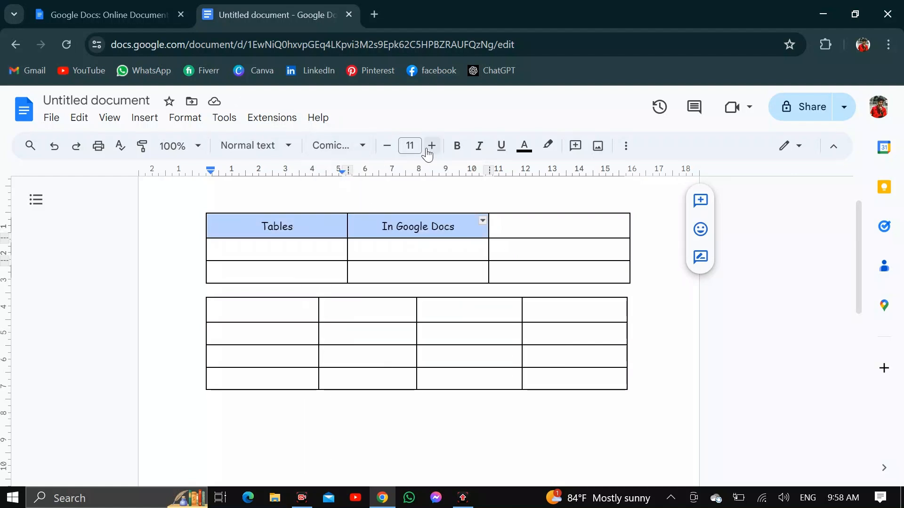
{"action": "left_click", "coordinate": [410, 146]}
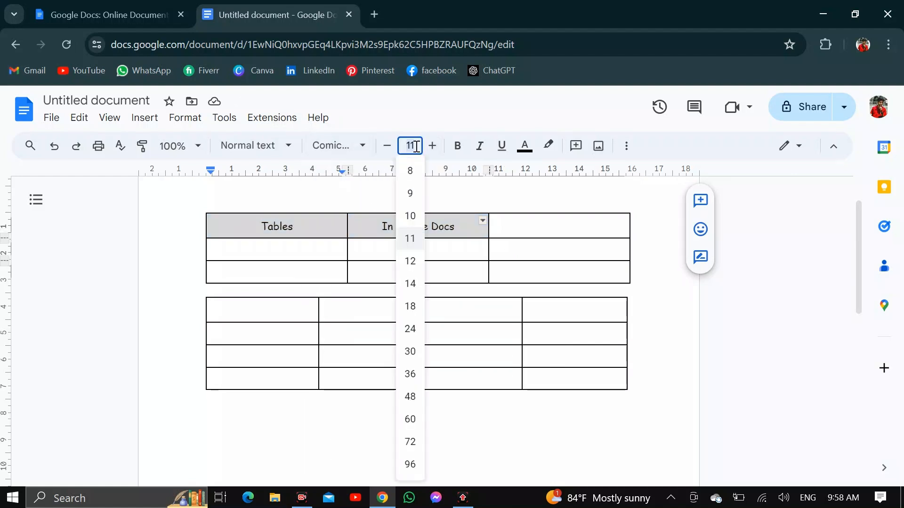
{"action": "left_click", "coordinate": [420, 282]}
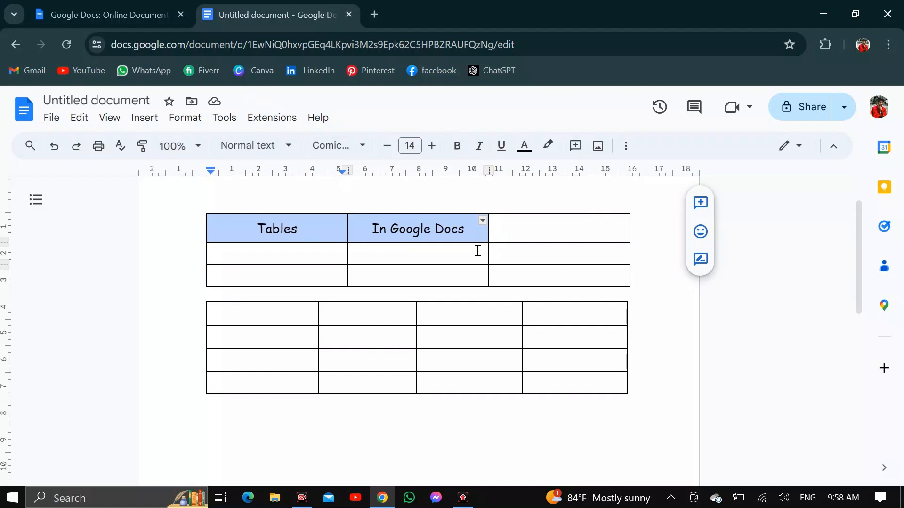
{"action": "left_click", "coordinate": [267, 201]}
Fill all three header-row cells of the three-column table with a red background
{"action": "left_click_drag", "start_coordinate": [237, 226], "coordinate": [565, 221]}
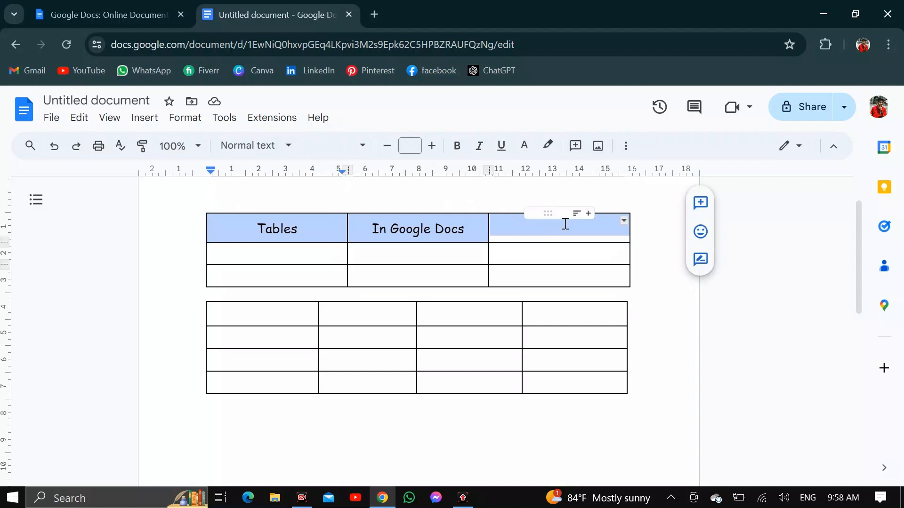
{"action": "left_click", "coordinate": [625, 149]}
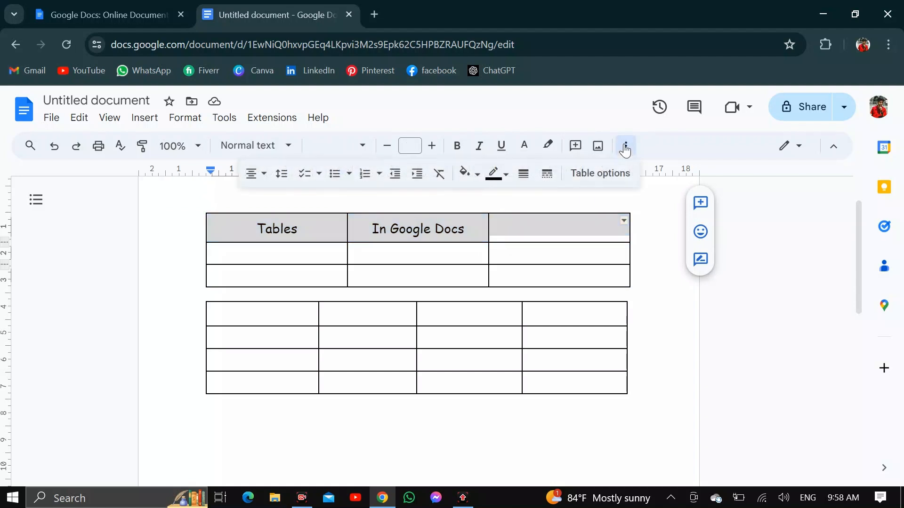
{"action": "left_click", "coordinate": [468, 173]}
{"action": "left_click", "coordinate": [489, 241]}
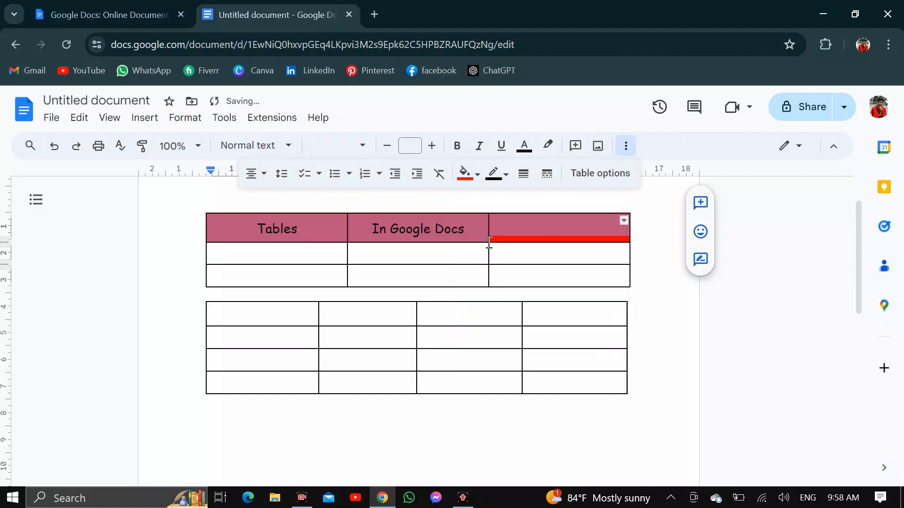
{"action": "left_click", "coordinate": [649, 297]}
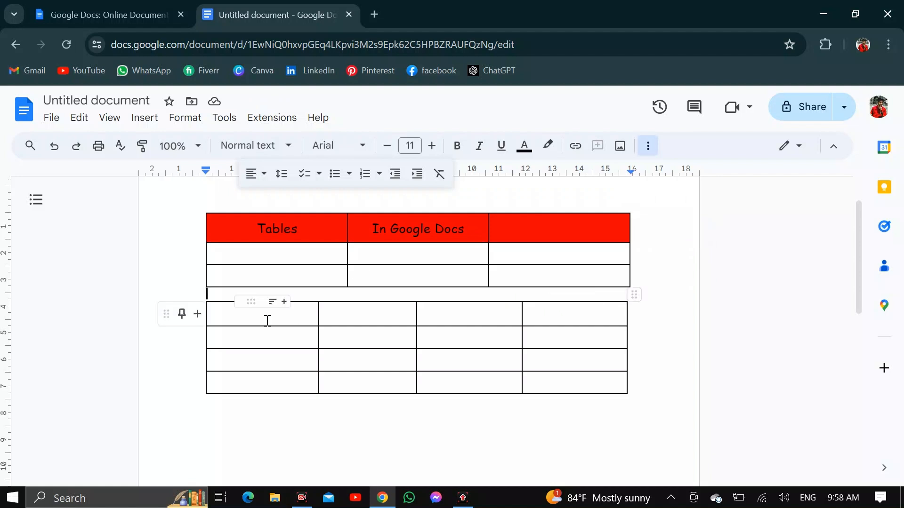
Fill the whole first column of the four-column table with a dark red background
{"action": "left_click_drag", "start_coordinate": [238, 316], "coordinate": [282, 377]}
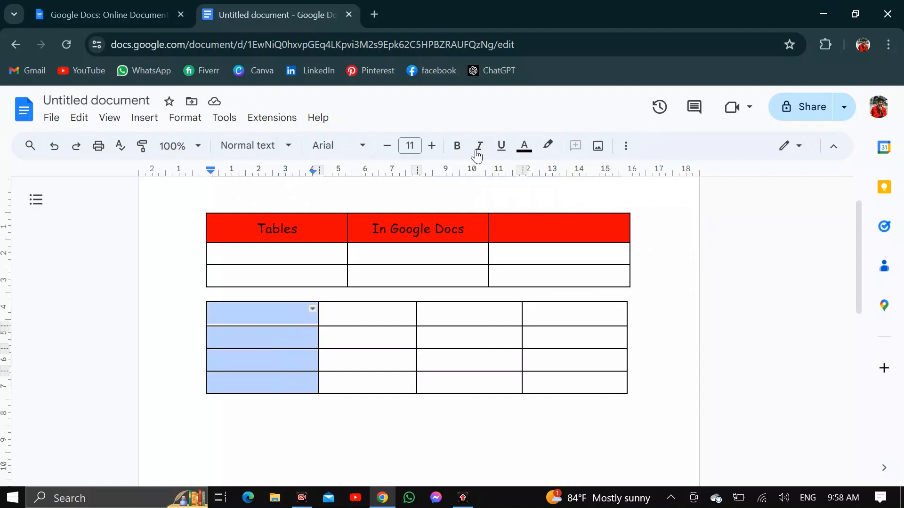
{"action": "left_click", "coordinate": [626, 145]}
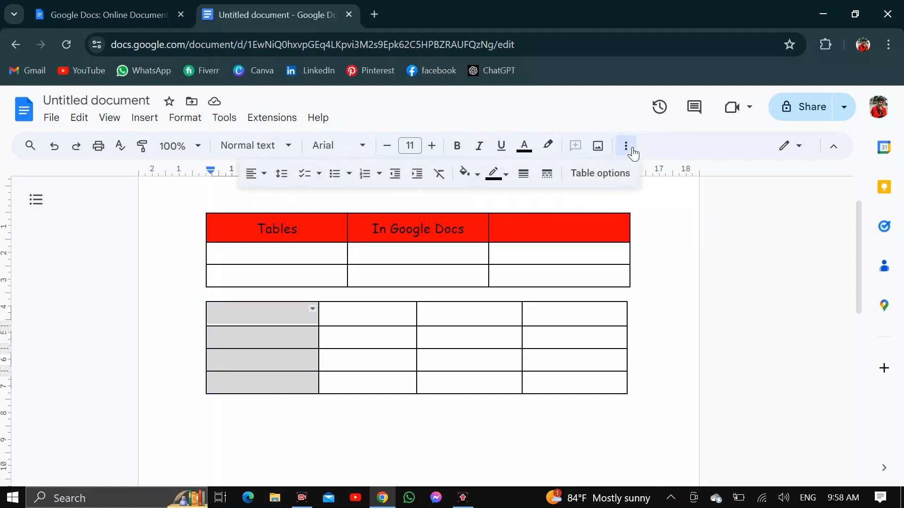
{"action": "left_click", "coordinate": [466, 174]}
{"action": "left_click", "coordinate": [486, 313]}
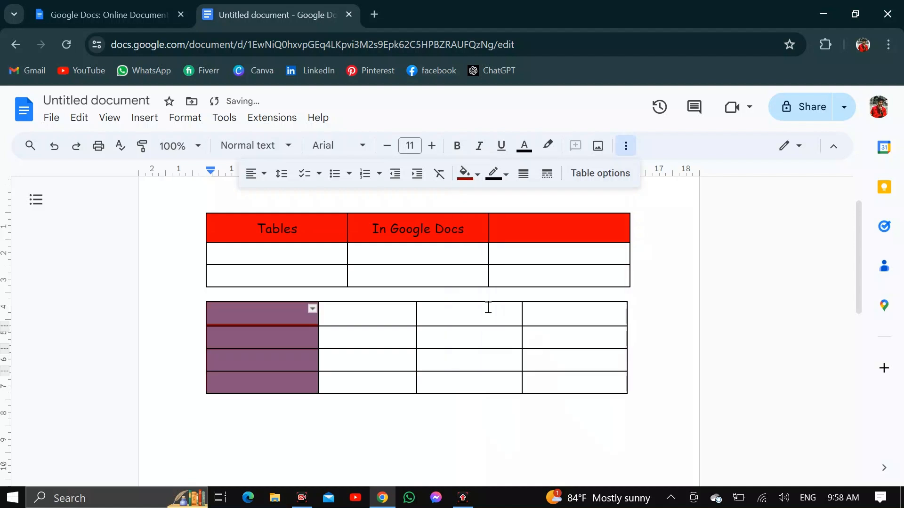
Insert a row below the header row containing "Tables" in the three-column table
{"action": "left_click", "coordinate": [314, 229]}
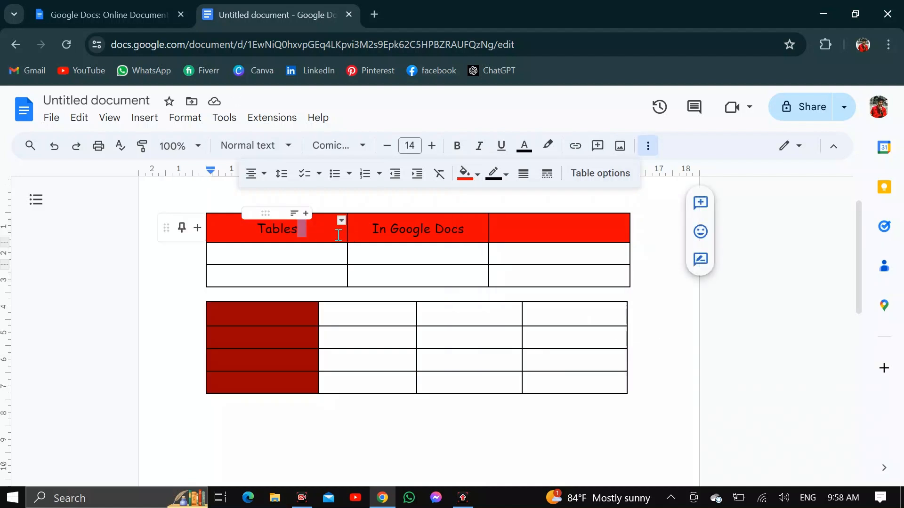
{"action": "right_click", "coordinate": [334, 229]}
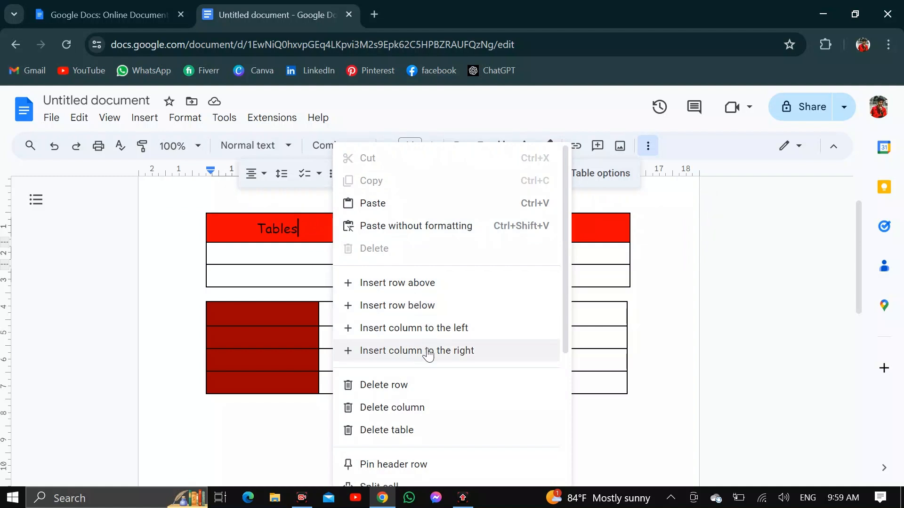
{"action": "left_click", "coordinate": [431, 309]}
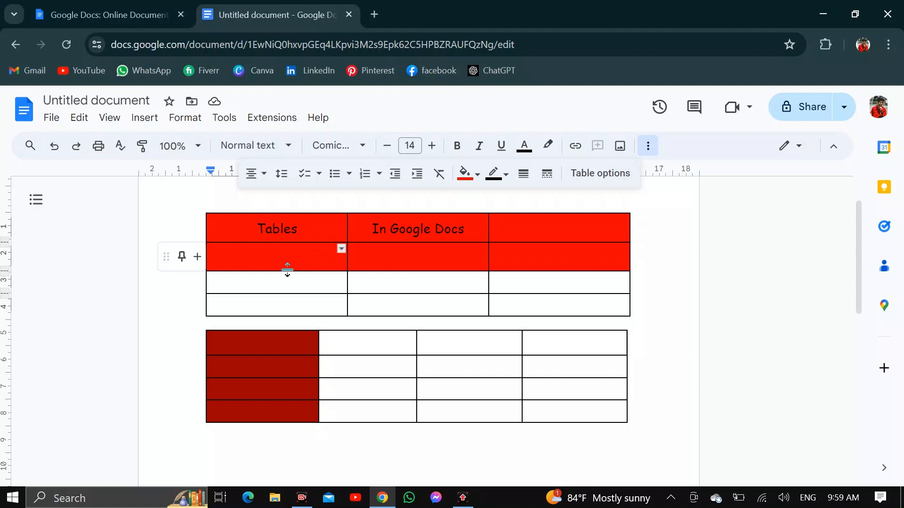
Insert a column to the right of the dark red first column in the four-column table
{"action": "right_click", "coordinate": [279, 345]}
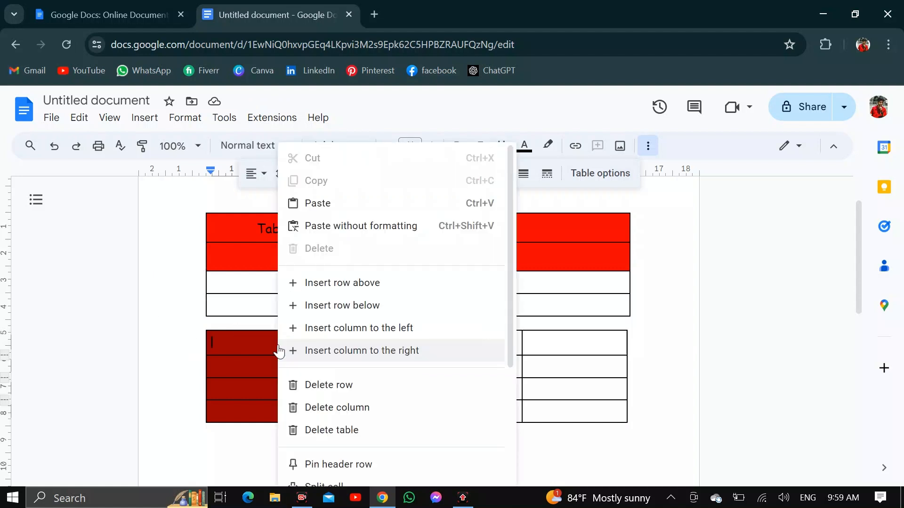
{"action": "left_click", "coordinate": [357, 350]}
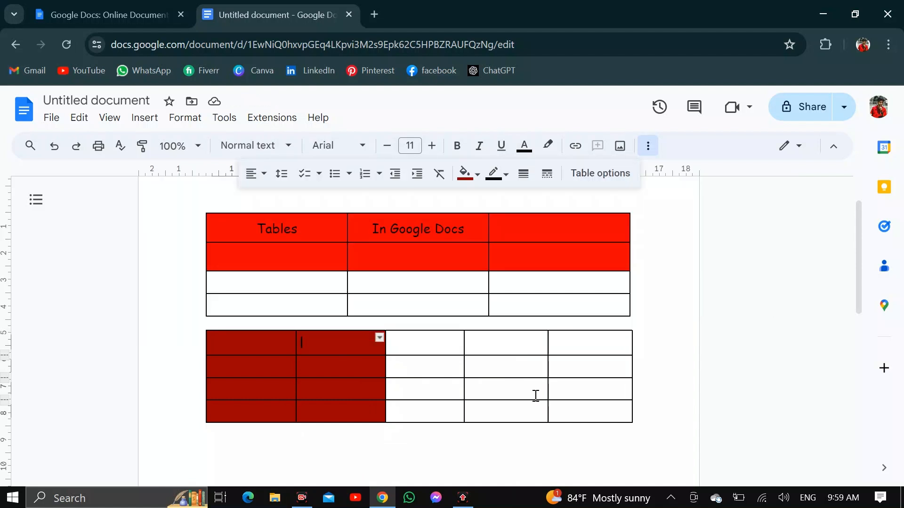
{"action": "left_click", "coordinate": [553, 411]}
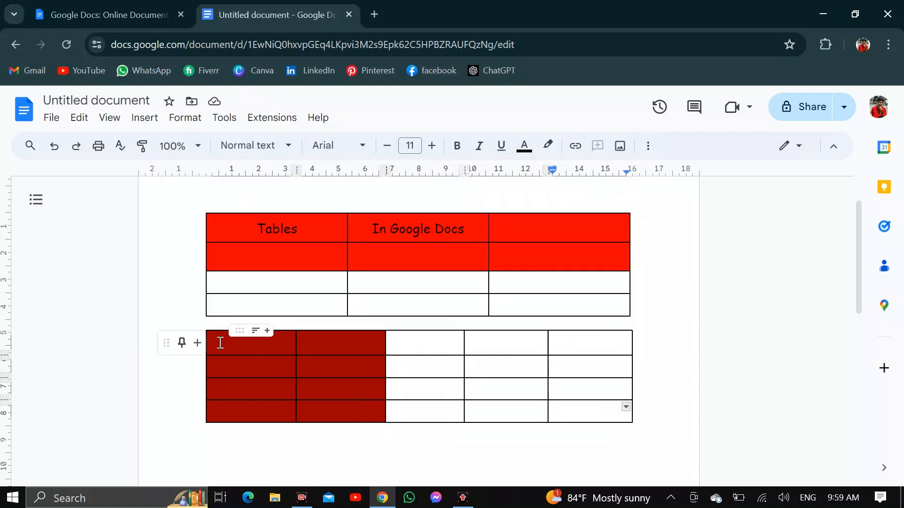
Select every cell of the five-column table and open its table properties
{"action": "left_click_drag", "start_coordinate": [220, 343], "coordinate": [581, 410]}
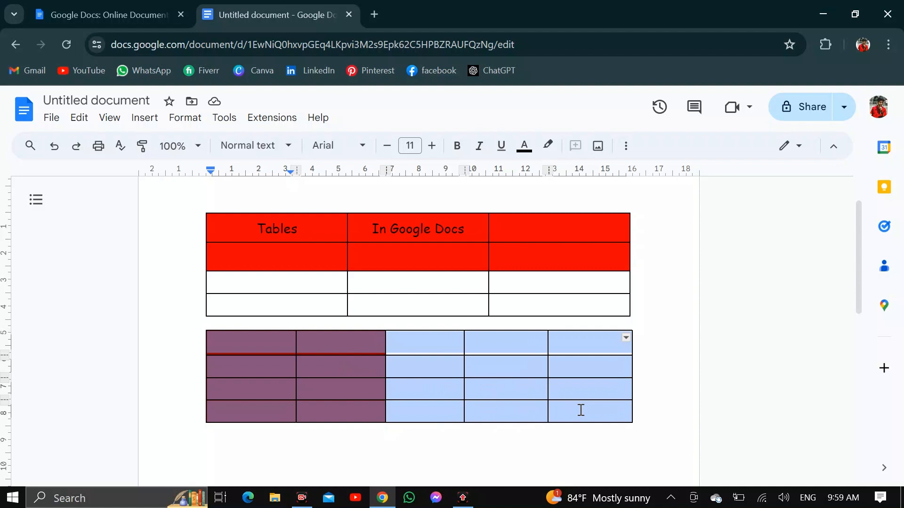
{"action": "right_click", "coordinate": [579, 417]}
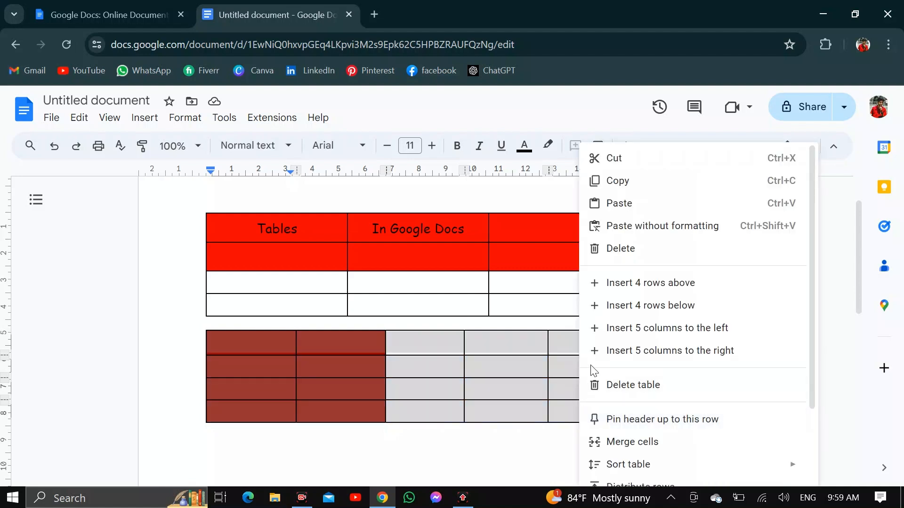
{"action": "scroll", "coordinate": [592, 369], "scroll_direction": "down", "scroll_amount": 3}
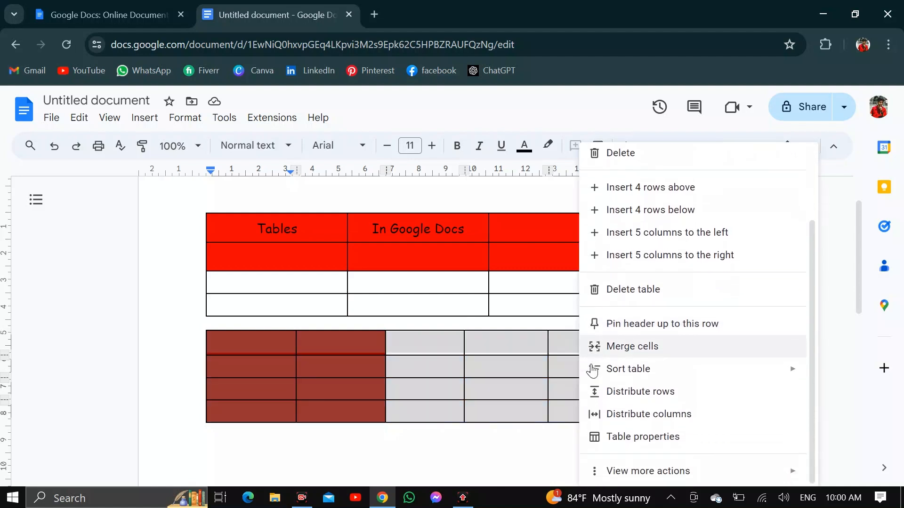
{"action": "mouse_move", "coordinate": [592, 371]}
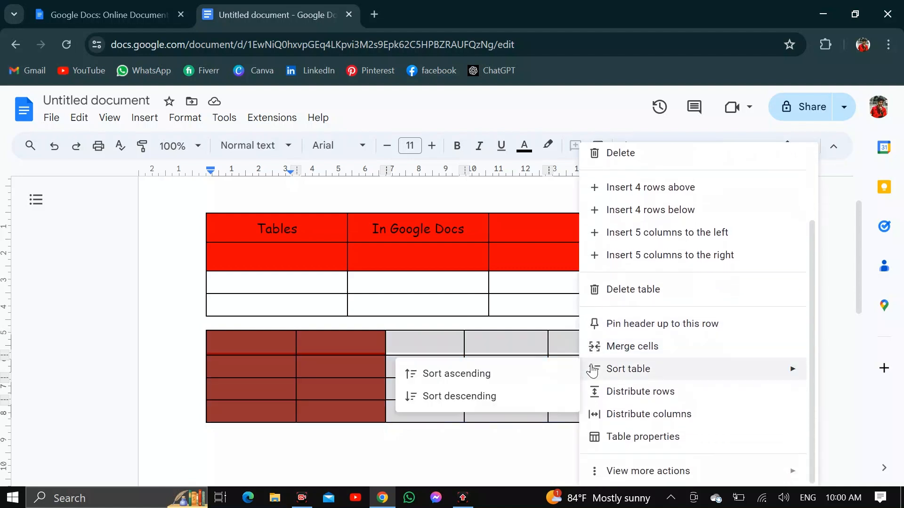
{"action": "left_click", "coordinate": [631, 437]}
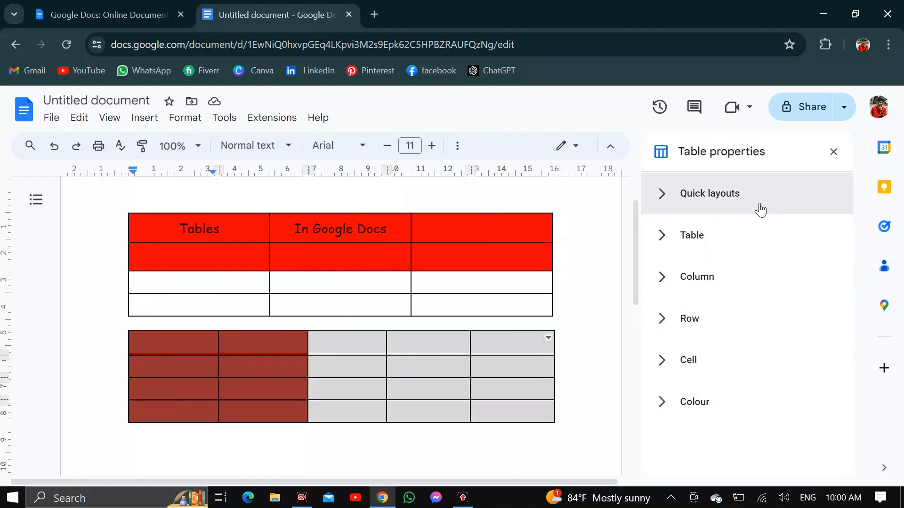
Try the top-centre quick layout and the top-right quick layout on the five-column table
{"action": "left_click", "coordinate": [667, 196]}
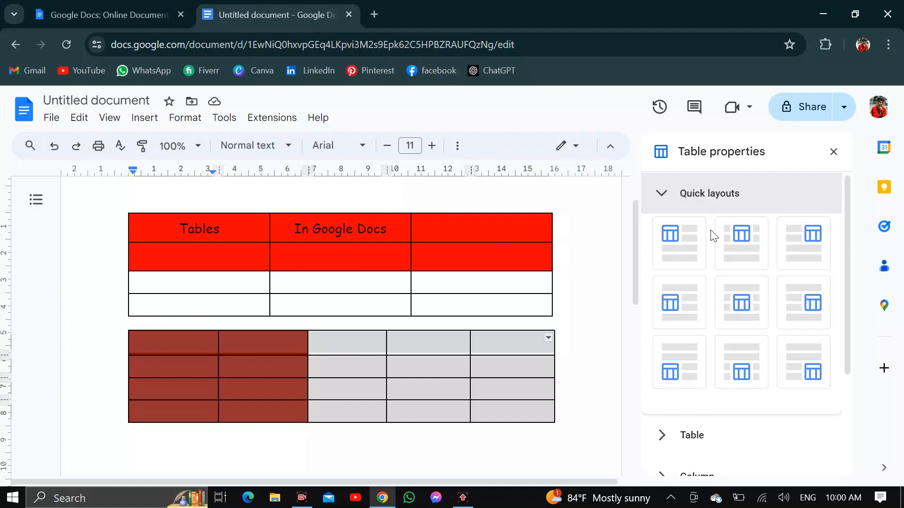
{"action": "left_click", "coordinate": [740, 256]}
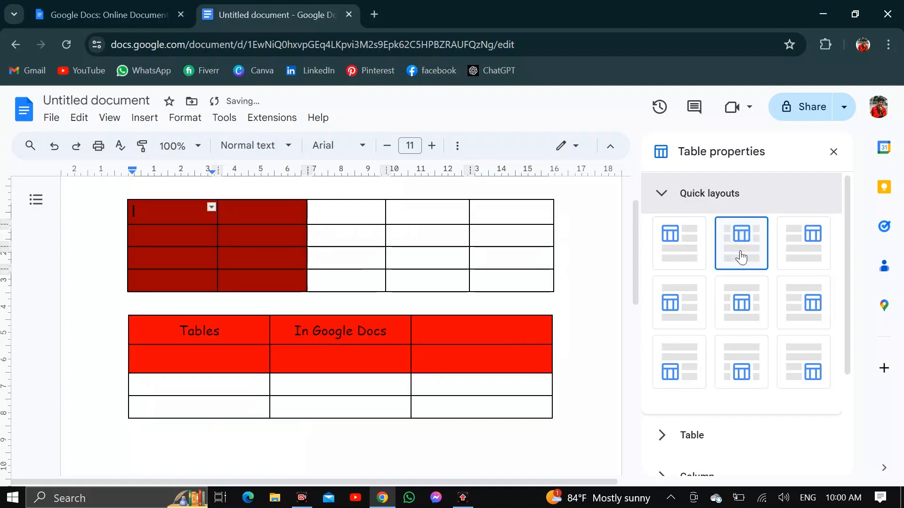
{"action": "left_click", "coordinate": [795, 259]}
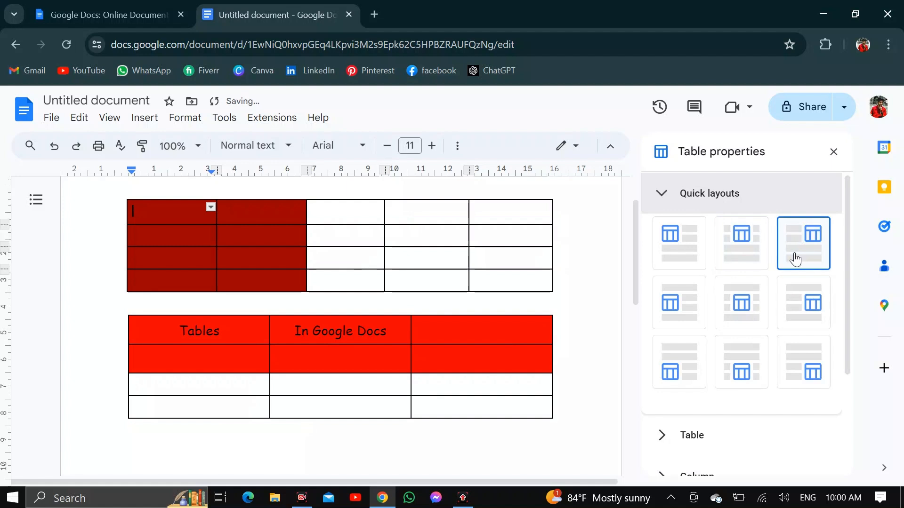
{"action": "left_click", "coordinate": [664, 195]}
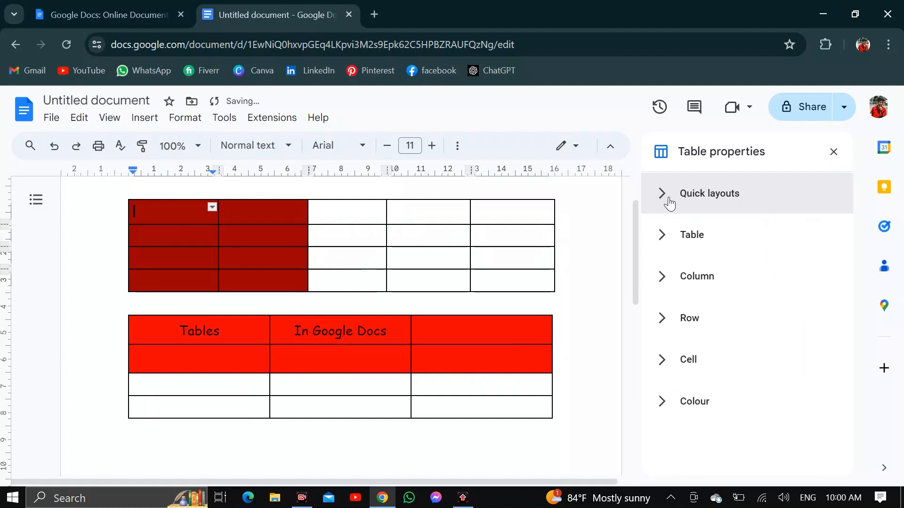
Try wrapping text only on the left side of the five-column table, and switch its style to inline
{"action": "left_click", "coordinate": [668, 238]}
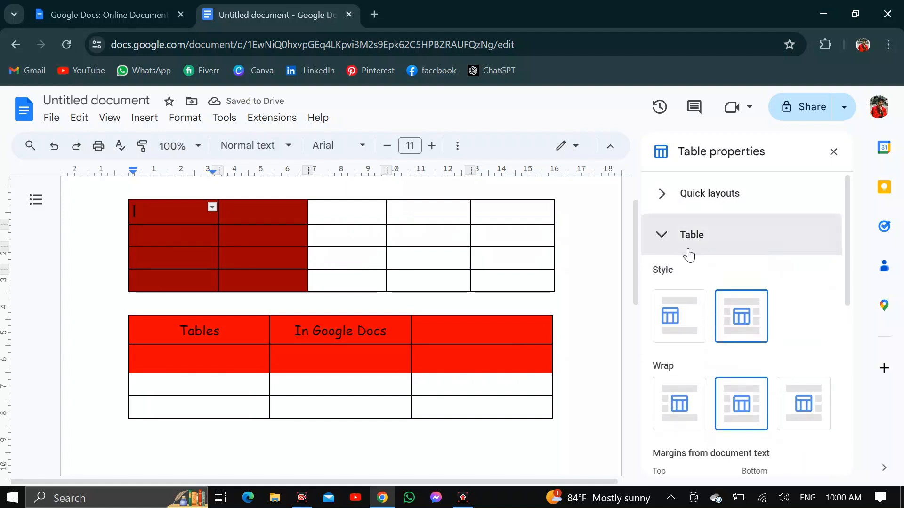
{"action": "left_click", "coordinate": [677, 401]}
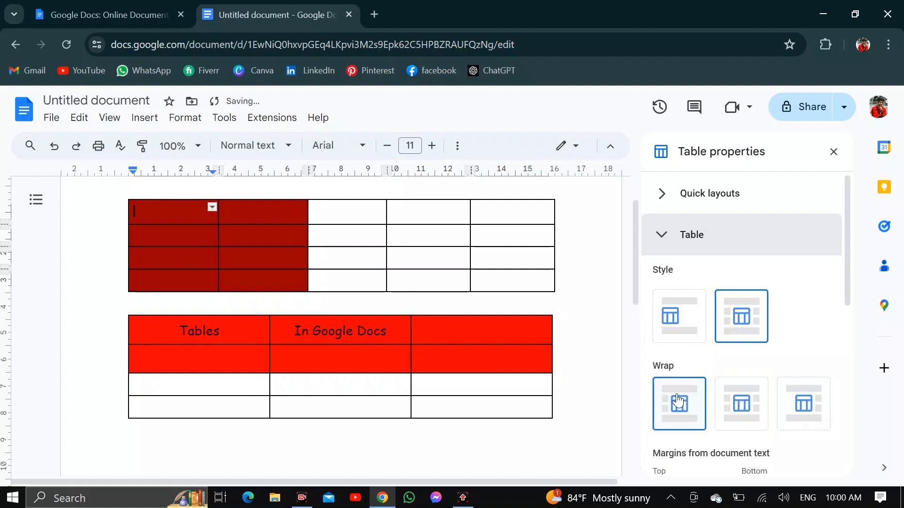
{"action": "scroll", "coordinate": [677, 401], "scroll_direction": "down", "scroll_amount": 2}
{"action": "left_click", "coordinate": [671, 273]}
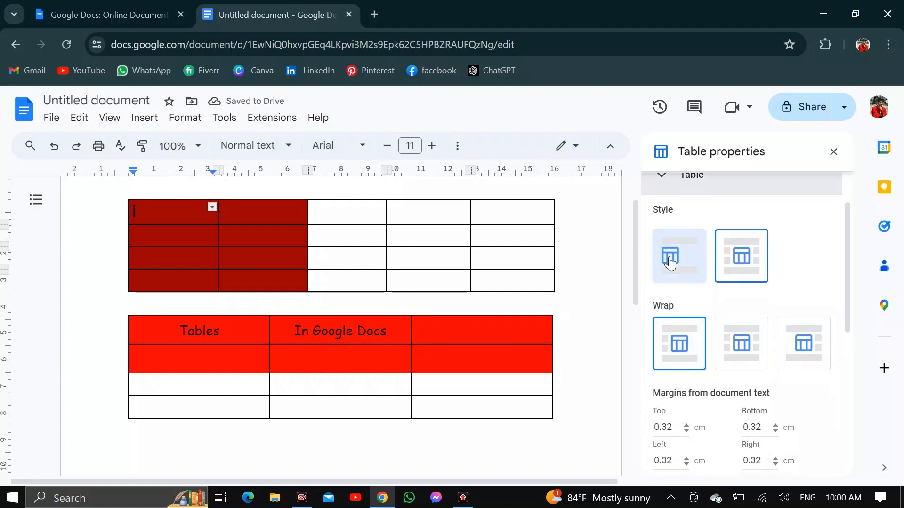
{"action": "scroll", "coordinate": [673, 263], "scroll_direction": "down", "scroll_amount": 3}
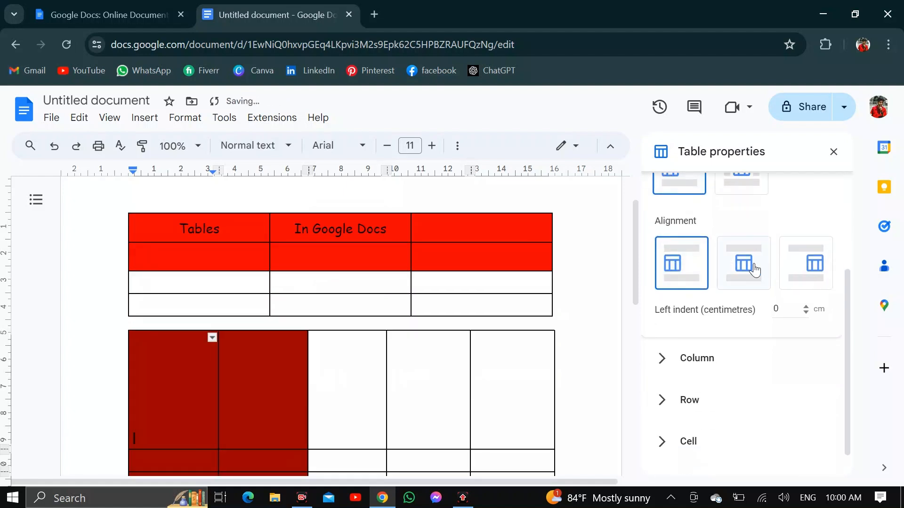
{"action": "scroll", "coordinate": [753, 265], "scroll_direction": "up", "scroll_amount": 4}
{"action": "scroll", "coordinate": [758, 270], "scroll_direction": "up", "scroll_amount": 1}
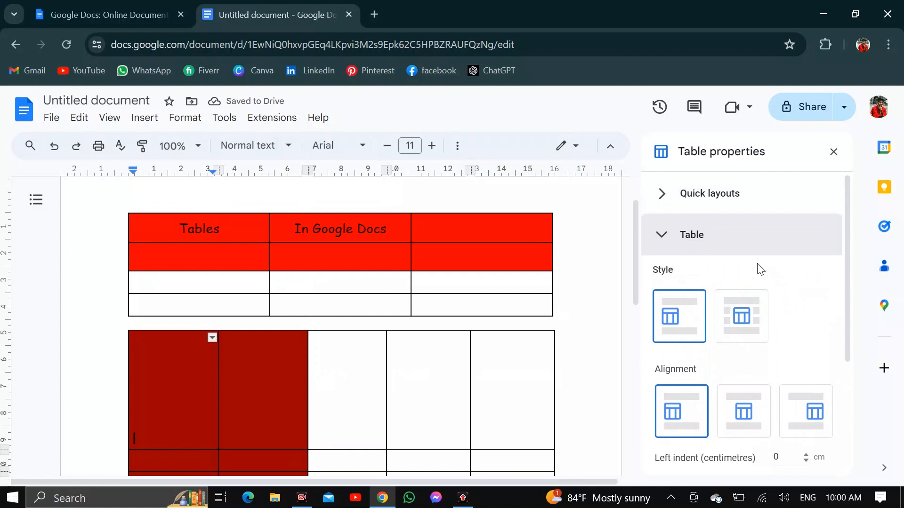
Set the five-column table's style to wrap text, with wrapping on both sides
{"action": "left_click", "coordinate": [739, 335]}
{"action": "scroll", "coordinate": [738, 334], "scroll_direction": "down", "scroll_amount": 3}
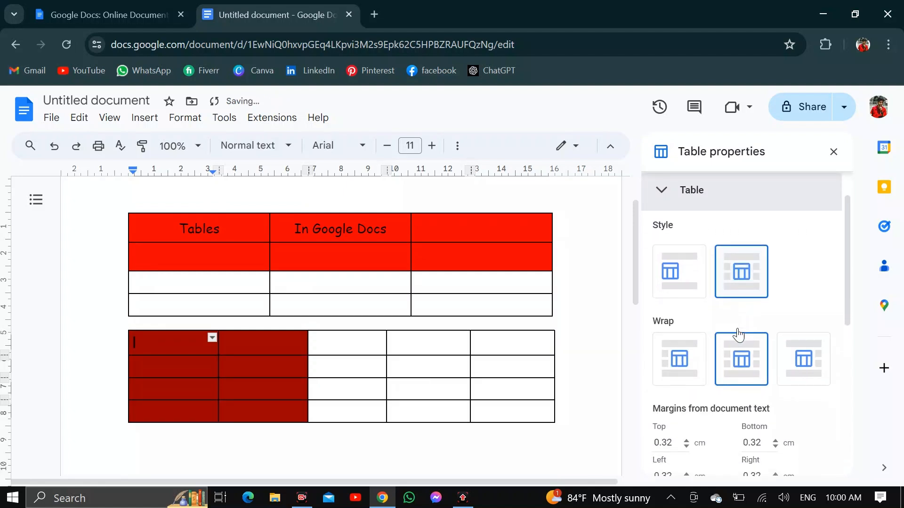
{"action": "scroll", "coordinate": [739, 329], "scroll_direction": "up", "scroll_amount": 3}
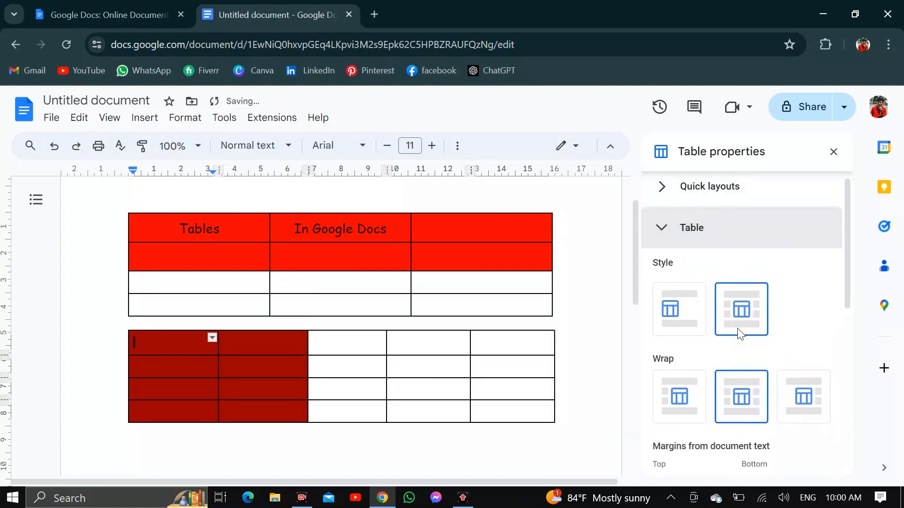
{"action": "left_click", "coordinate": [663, 230]}
Set the width of the five-column table's first column to 2.553 cm
{"action": "left_click", "coordinate": [671, 279]}
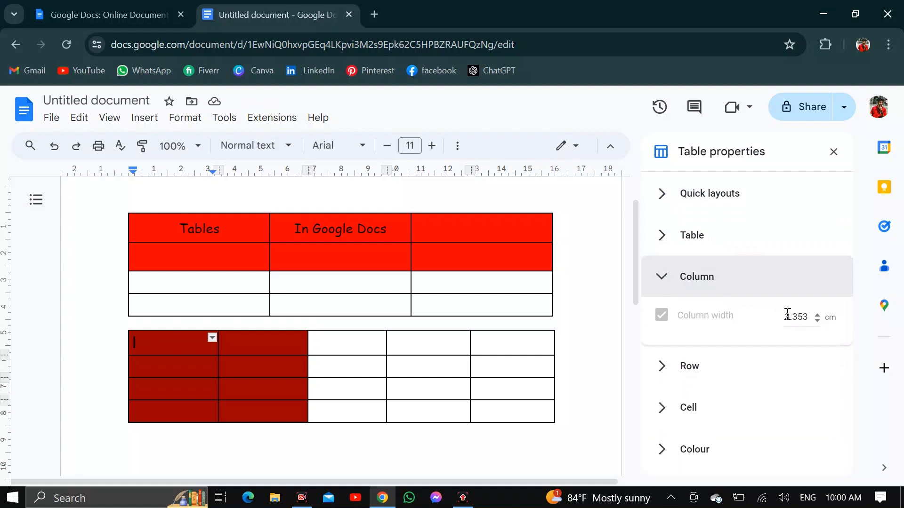
{"action": "left_click", "coordinate": [817, 322]}
{"action": "left_click", "coordinate": [817, 321]}
{"action": "left_click", "coordinate": [817, 322]}
{"action": "left_click", "coordinate": [818, 322]}
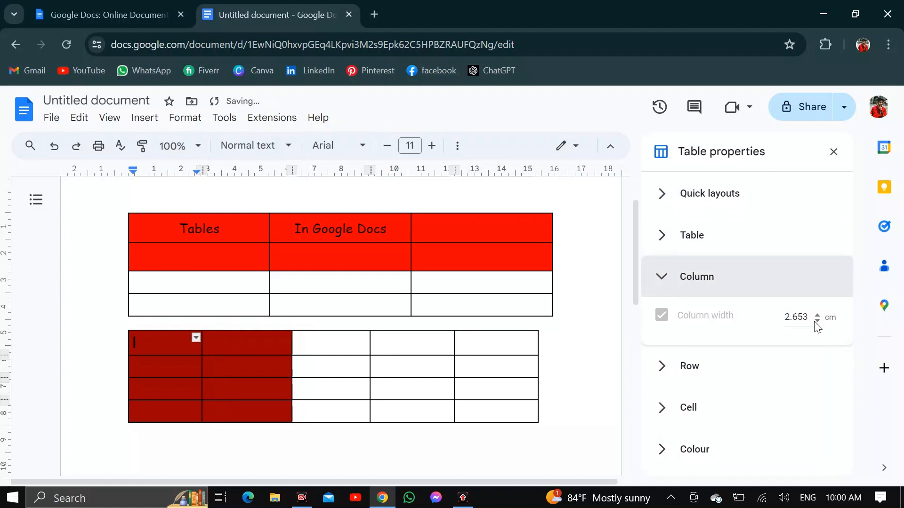
{"action": "left_click", "coordinate": [817, 322]}
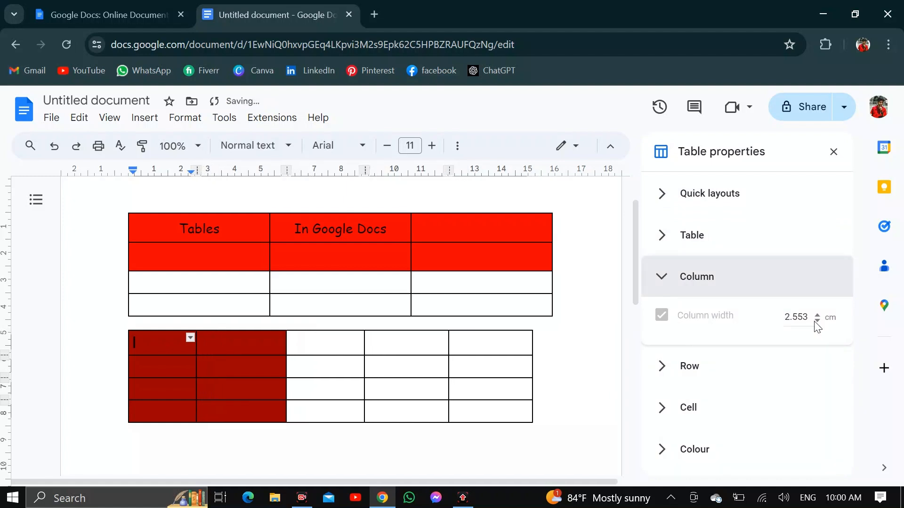
{"action": "left_click", "coordinate": [662, 283]}
Try pinning one header row in the five-column table, and unpin it again
{"action": "left_click", "coordinate": [668, 328]}
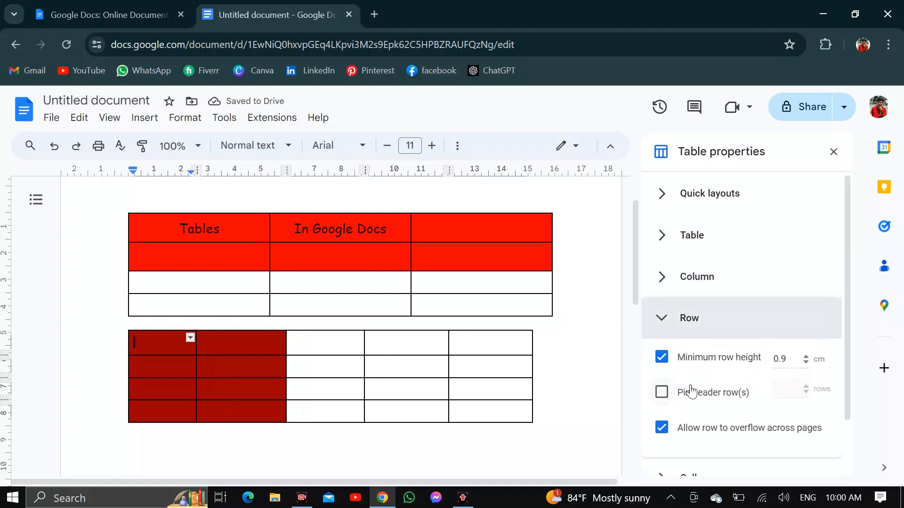
{"action": "left_click", "coordinate": [661, 395]}
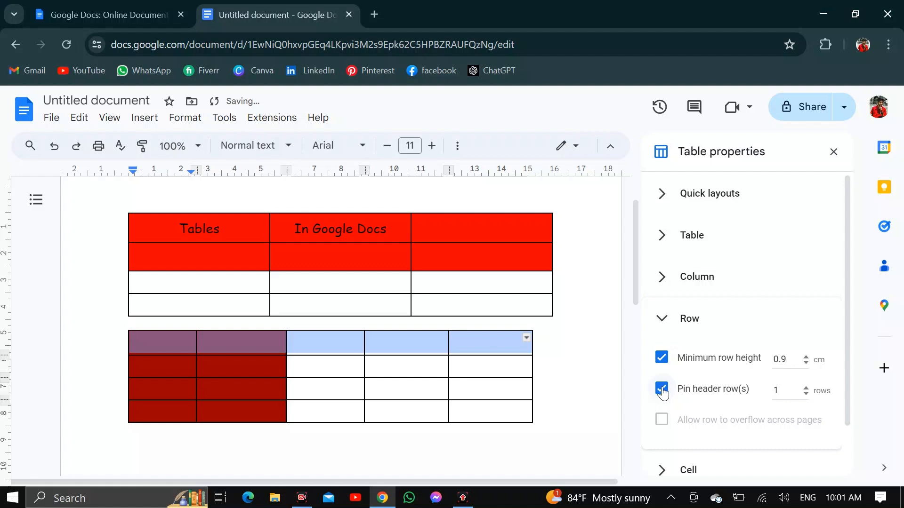
{"action": "left_click", "coordinate": [662, 389]}
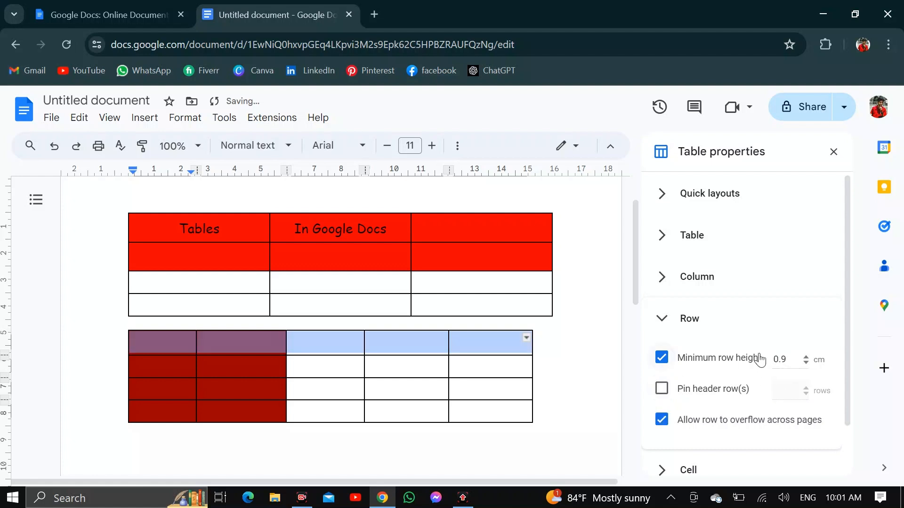
Set the minimum row height of the five-column table's first row to 1.5 cm
{"action": "left_click", "coordinate": [805, 363]}
{"action": "left_click", "coordinate": [806, 358]}
{"action": "left_click", "coordinate": [806, 358]}
{"action": "left_click", "coordinate": [806, 357]}
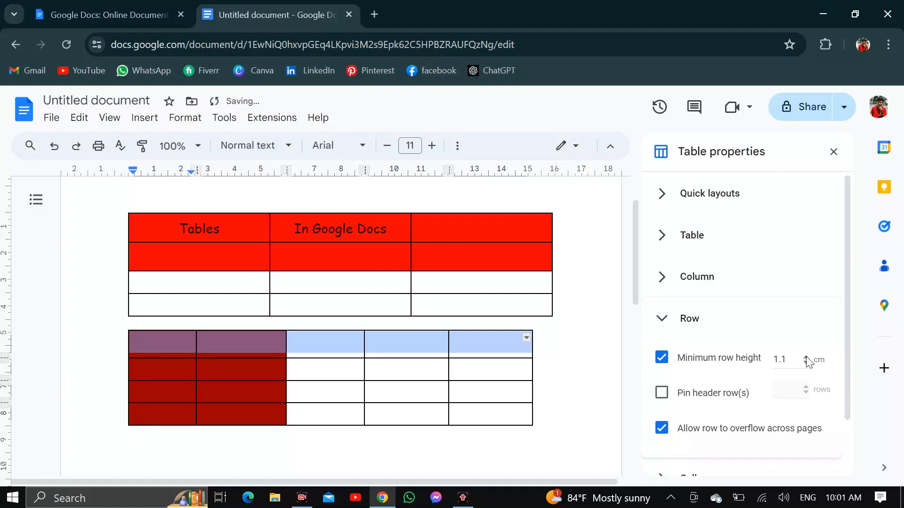
{"action": "left_click", "coordinate": [806, 358]}
{"action": "left_click", "coordinate": [806, 358]}
{"action": "left_click", "coordinate": [806, 358]}
{"action": "left_click", "coordinate": [806, 357]}
{"action": "scroll", "coordinate": [807, 358], "scroll_direction": "down", "scroll_amount": 2}
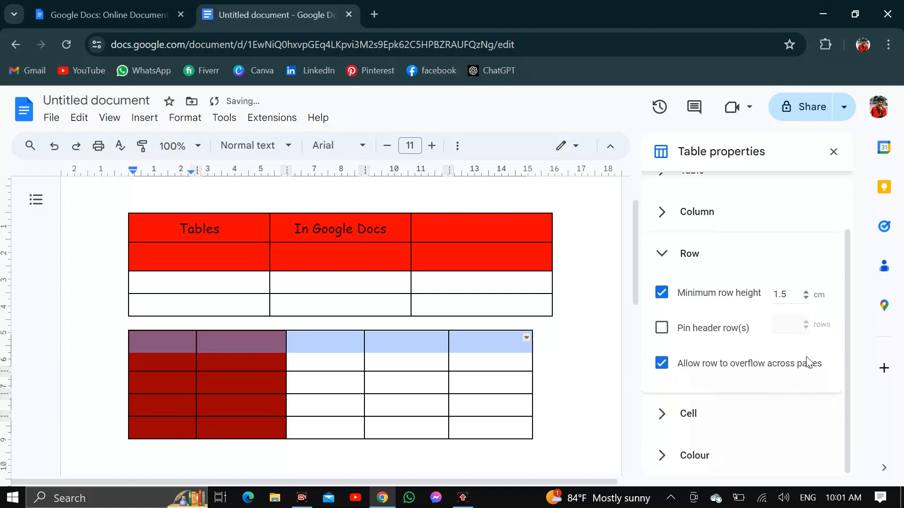
{"action": "left_click", "coordinate": [669, 255]}
Set the vertical alignment of the five-column table's first-row cells to Middle and change it to Bottom
{"action": "left_click", "coordinate": [668, 372]}
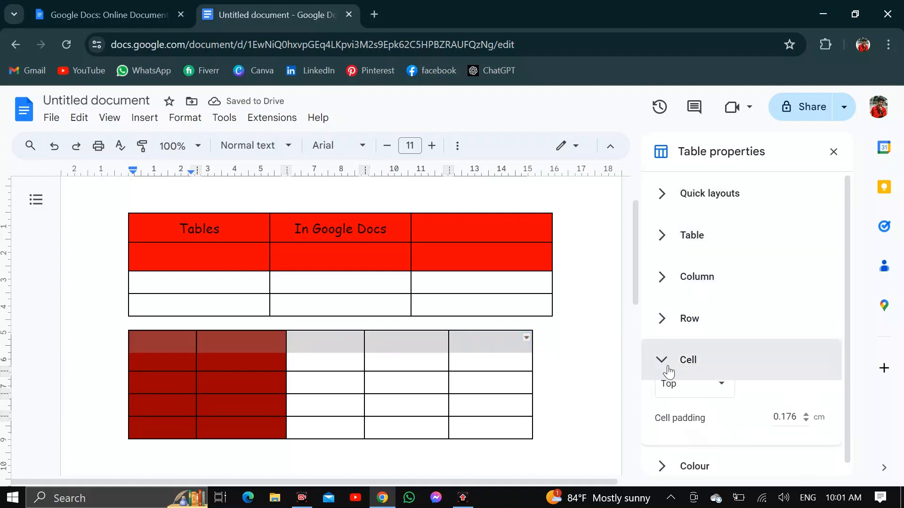
{"action": "left_click", "coordinate": [722, 377]}
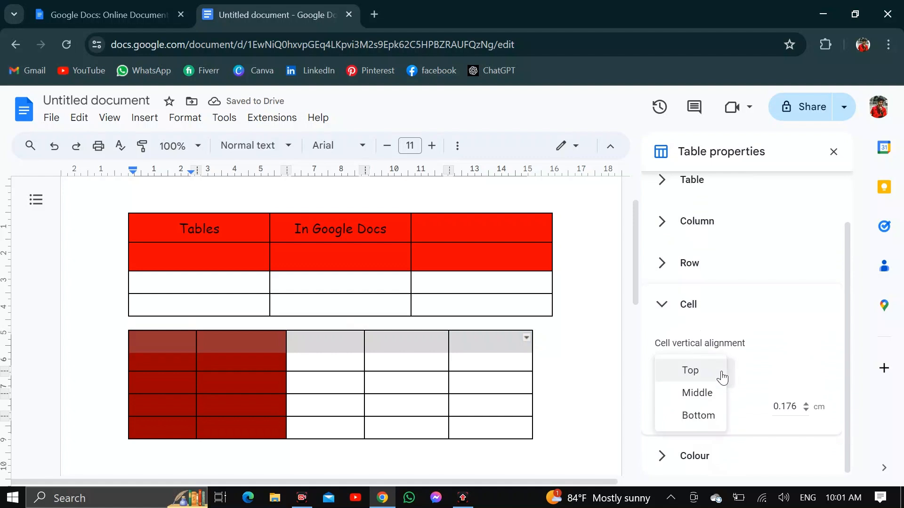
{"action": "left_click", "coordinate": [694, 392]}
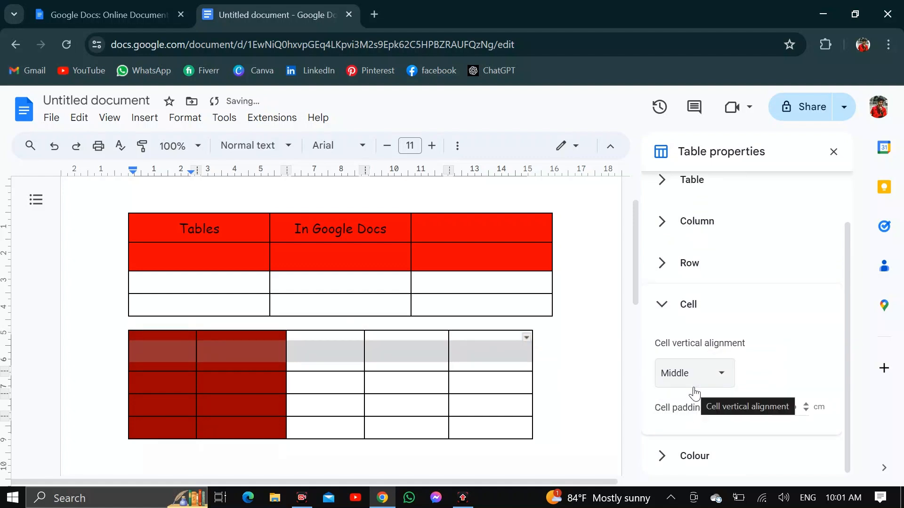
{"action": "left_click", "coordinate": [714, 377]}
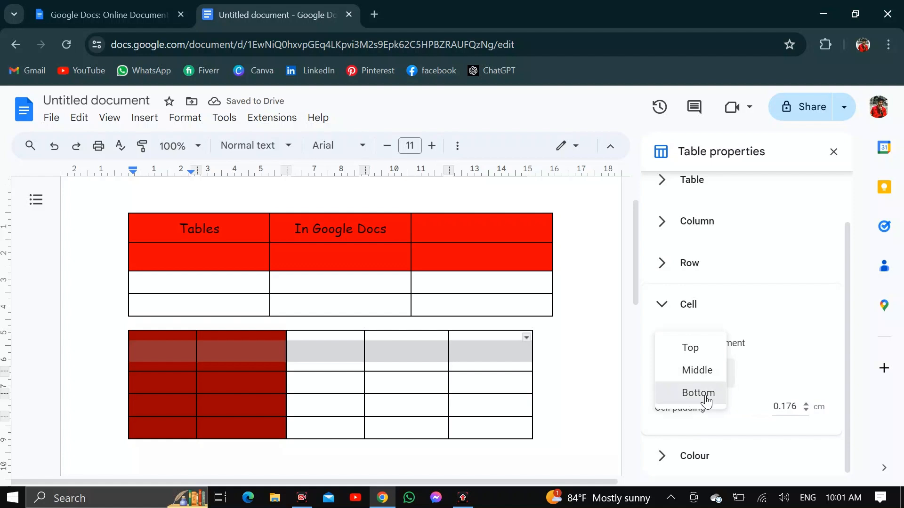
{"action": "left_click", "coordinate": [707, 399]}
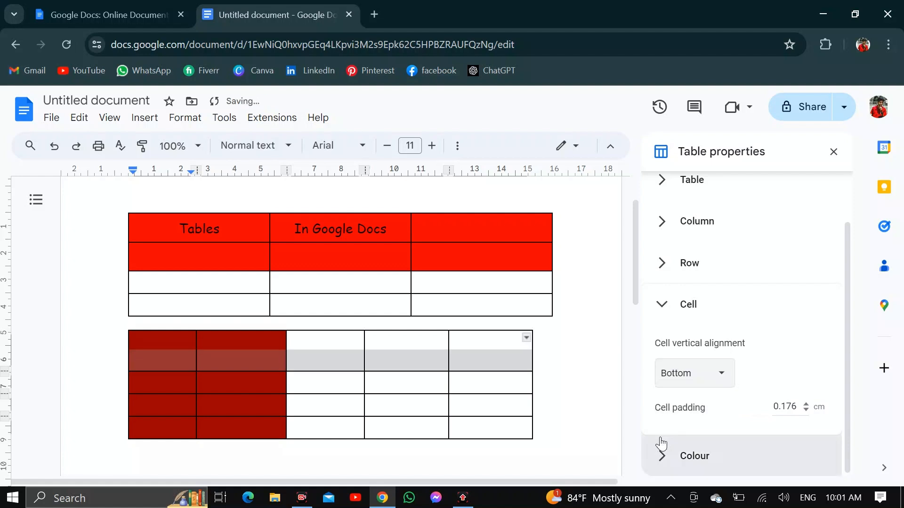
{"action": "left_click", "coordinate": [658, 308]}
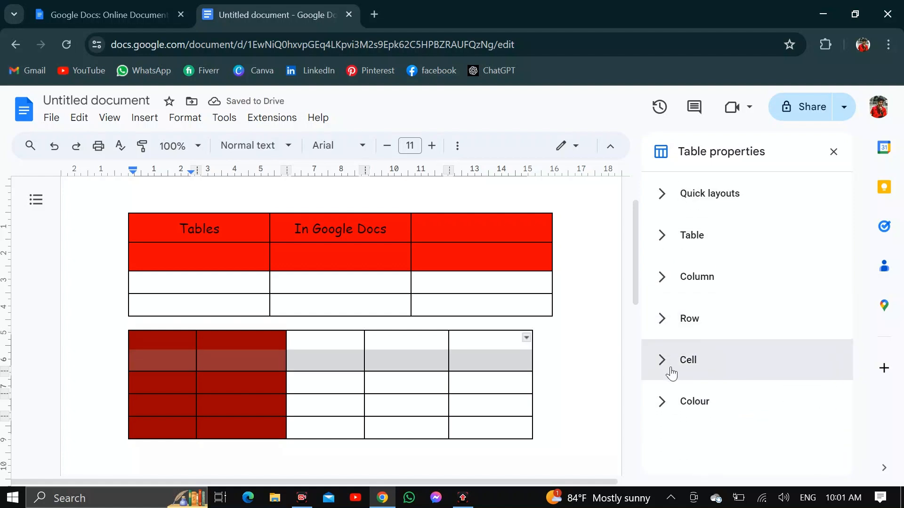
Set the five-column table's border colour to cyan and its border width to 0pt
{"action": "left_click", "coordinate": [662, 404]}
{"action": "scroll", "coordinate": [696, 409], "scroll_direction": "down", "scroll_amount": 2}
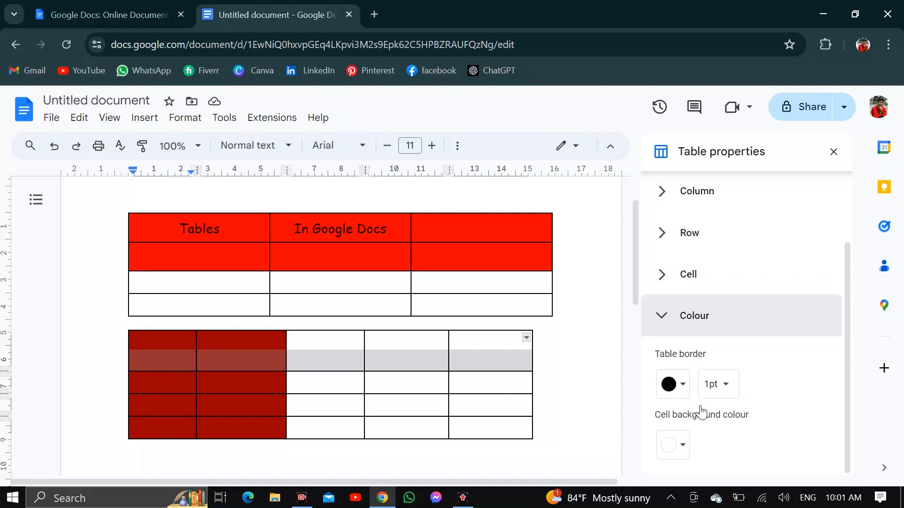
{"action": "left_click", "coordinate": [673, 385]}
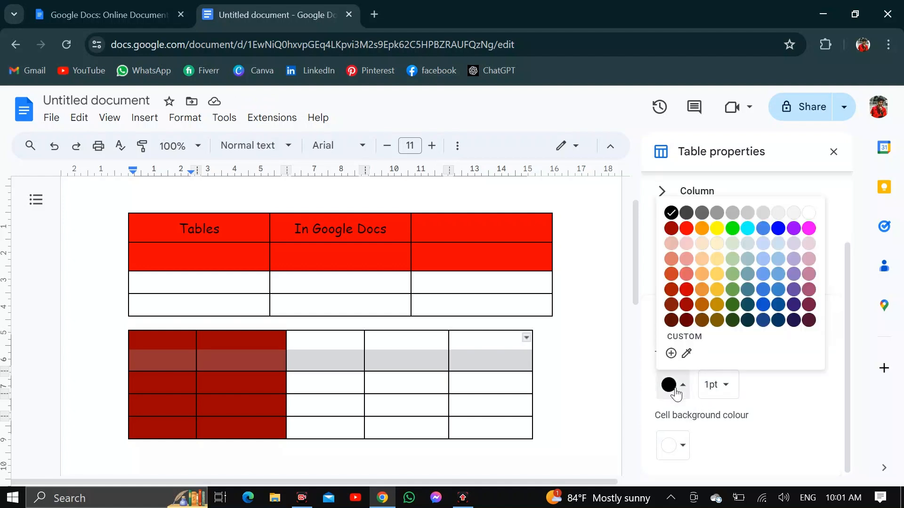
{"action": "left_click", "coordinate": [747, 229]}
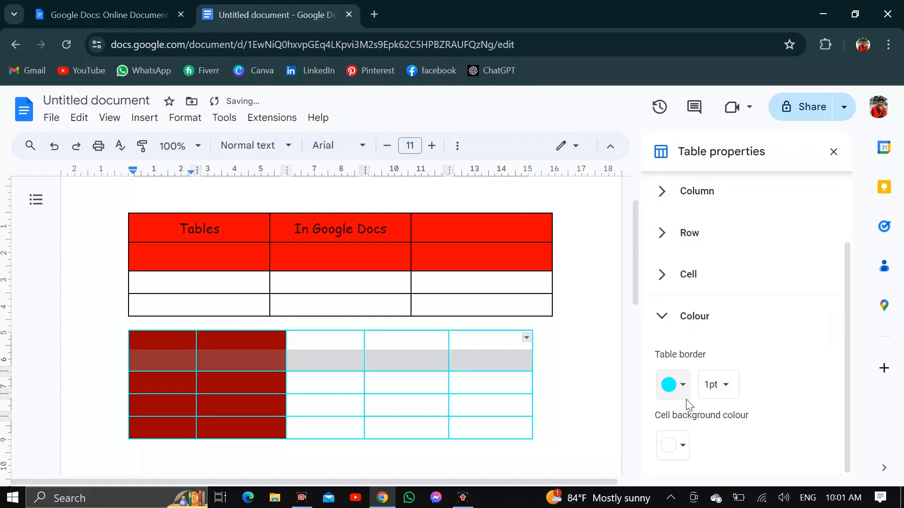
{"action": "left_click", "coordinate": [725, 385]}
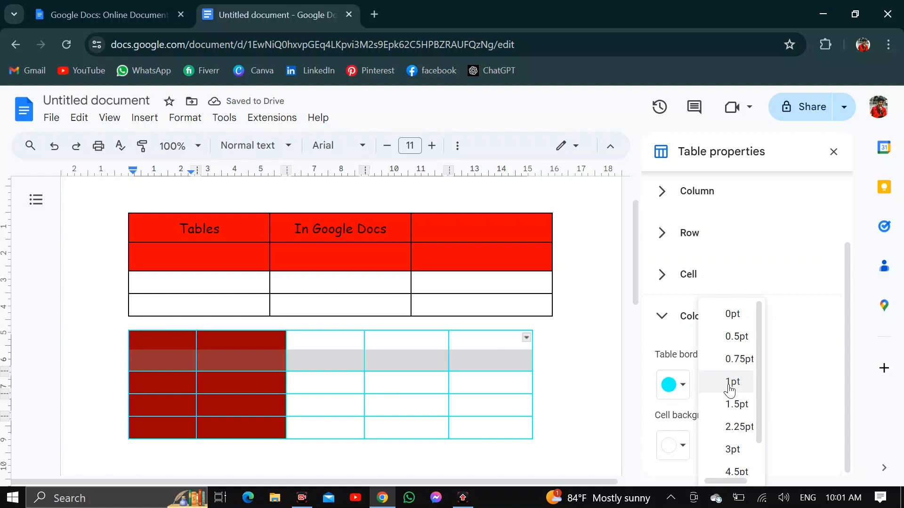
{"action": "left_click", "coordinate": [731, 313]}
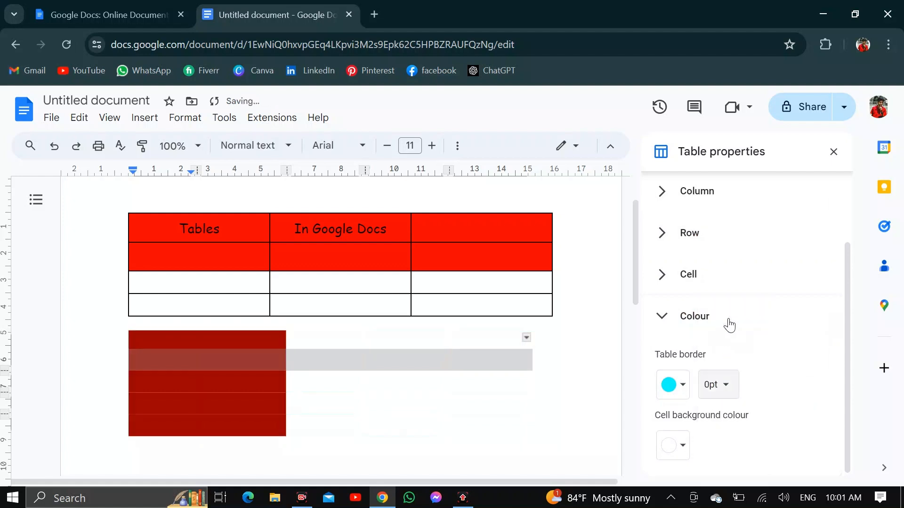
Set the cell background colour of the five-column table's first row to light blue and change it to white
{"action": "left_click", "coordinate": [683, 447]}
{"action": "left_click", "coordinate": [763, 335]}
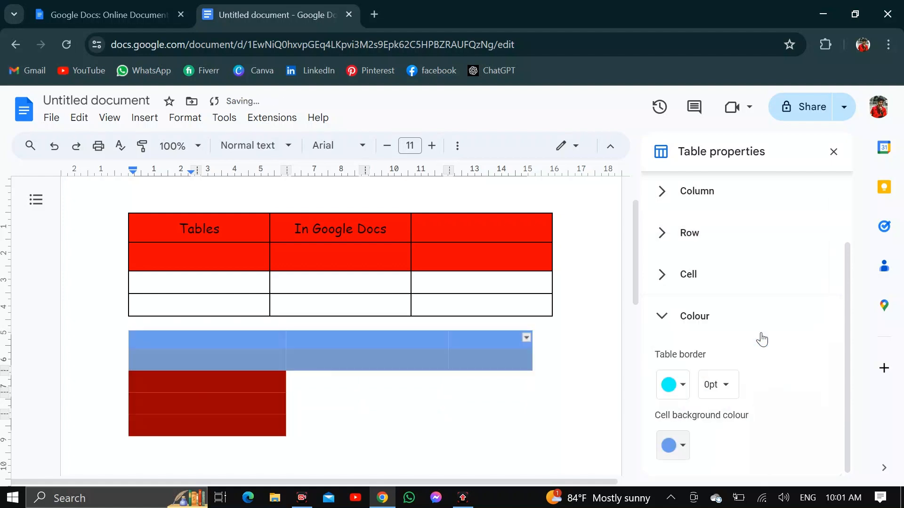
{"action": "left_click", "coordinate": [679, 449]}
{"action": "left_click", "coordinate": [808, 275]}
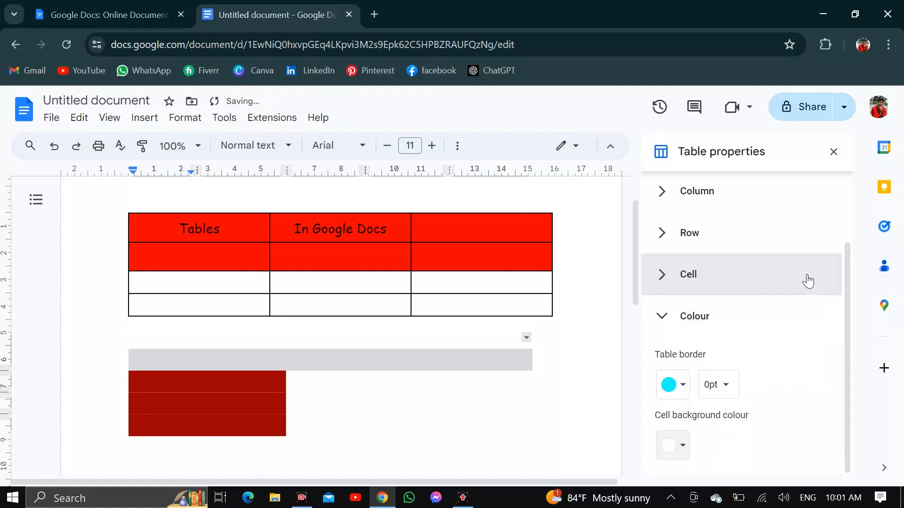
Set the five-column table's border colour to black and its border width to 0.75pt, and close the table properties
{"action": "left_click", "coordinate": [676, 394]}
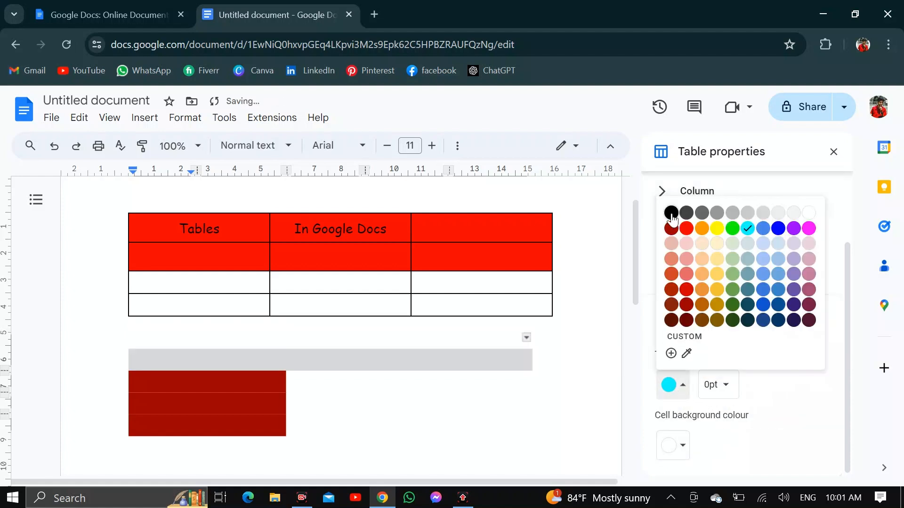
{"action": "left_click", "coordinate": [673, 214]}
{"action": "left_click", "coordinate": [722, 385]}
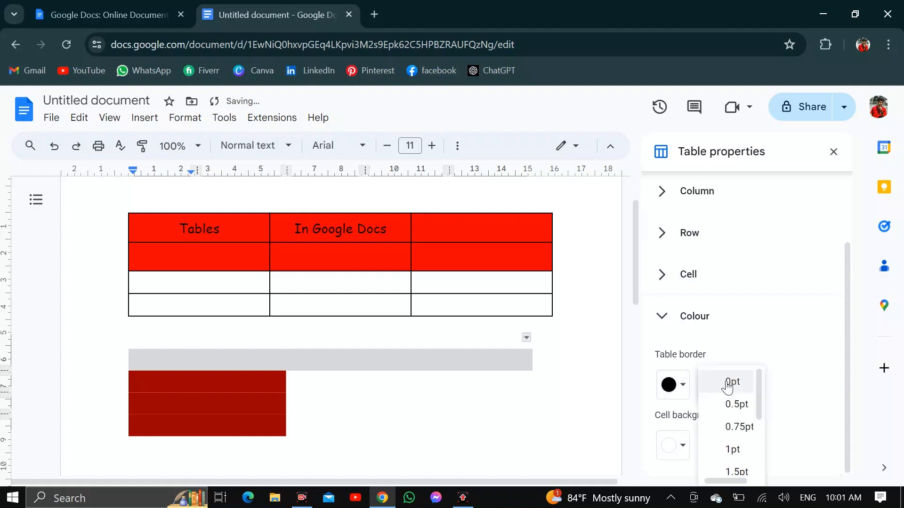
{"action": "left_click", "coordinate": [731, 426]}
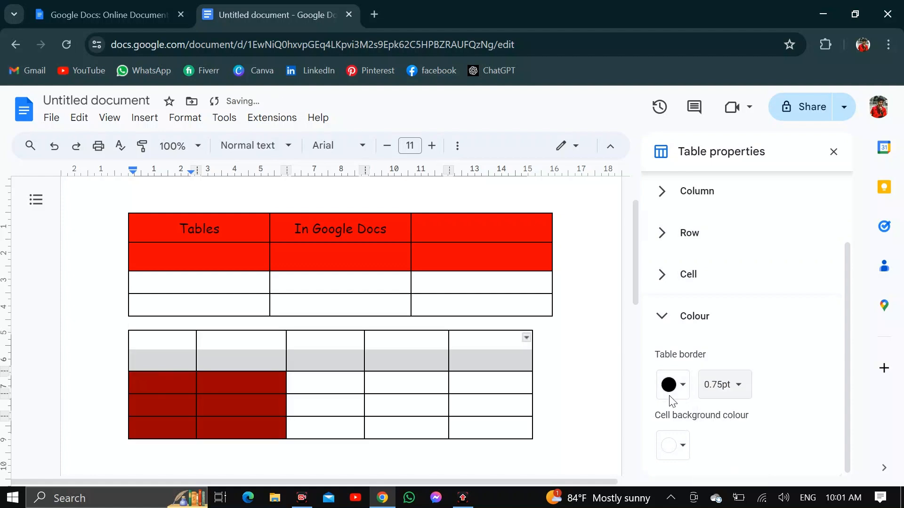
{"action": "left_click", "coordinate": [661, 315]}
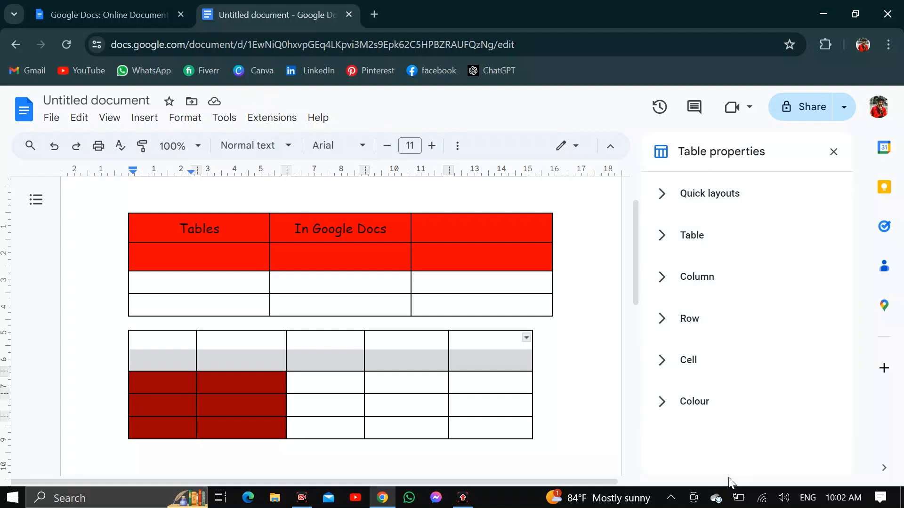
{"action": "left_click", "coordinate": [834, 152]}
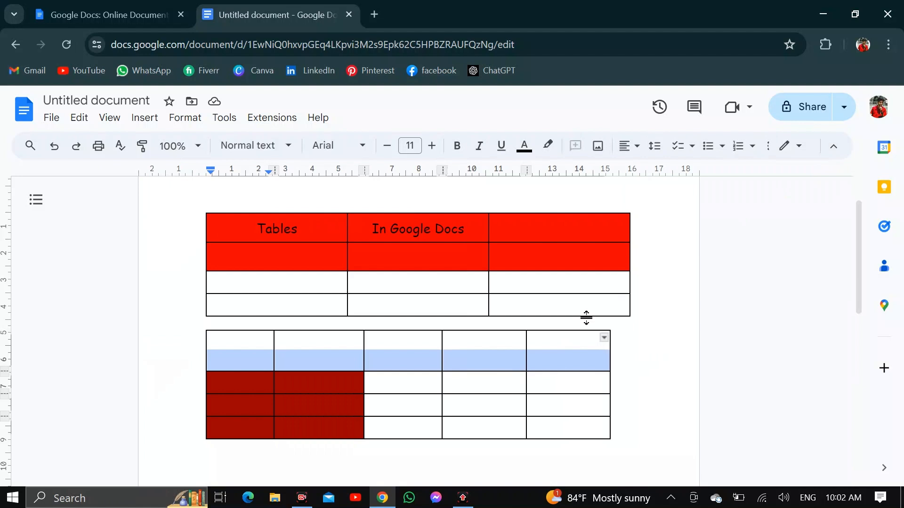